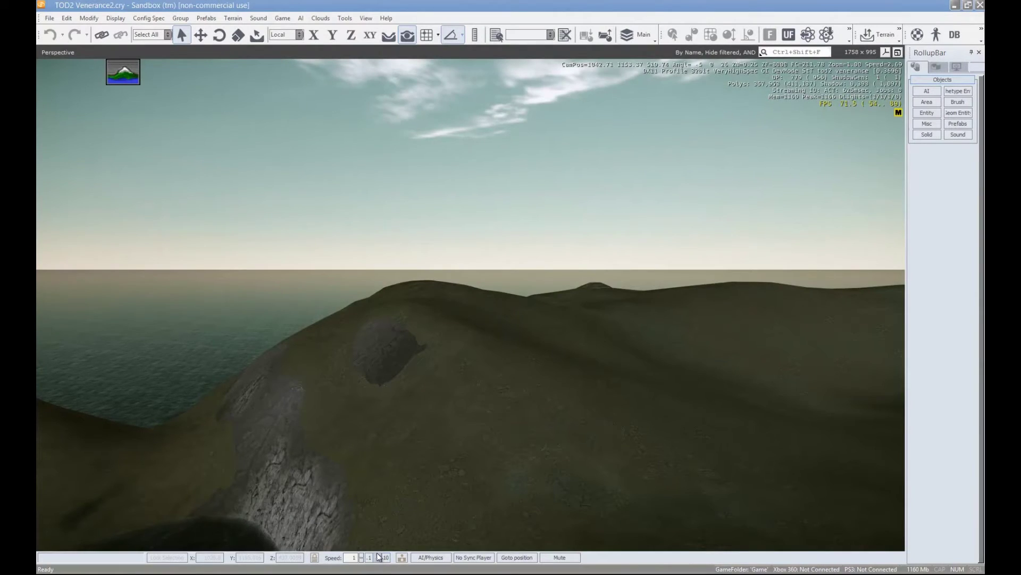
Step: Widen the RollupBar and start a new Road object from the Misc object types
{"action": "right_click_drag", "start_coordinate": [393, 443], "coordinate": [571, 434]}
{"action": "key", "text": "w"}
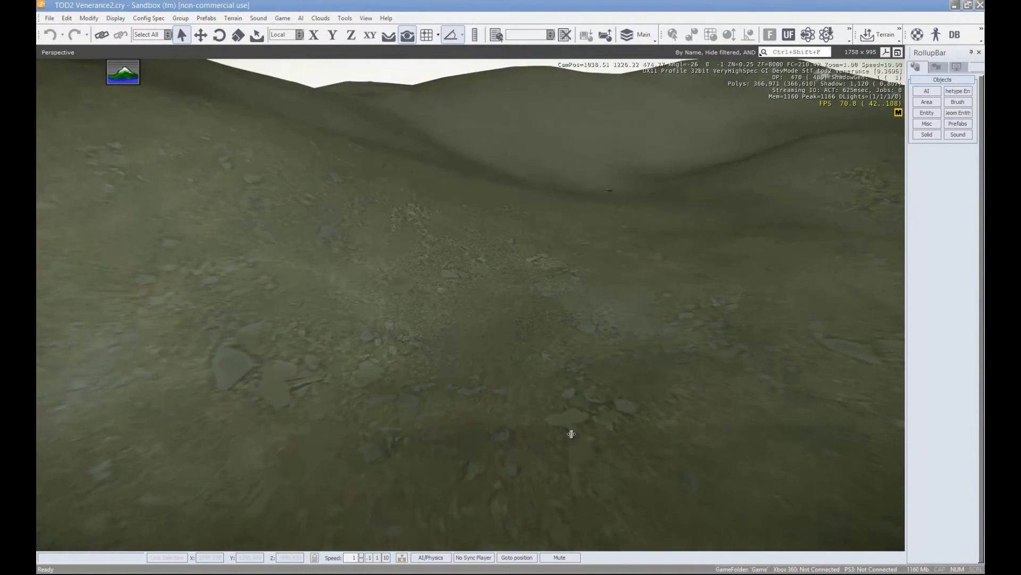
{"action": "key", "text": "w"}
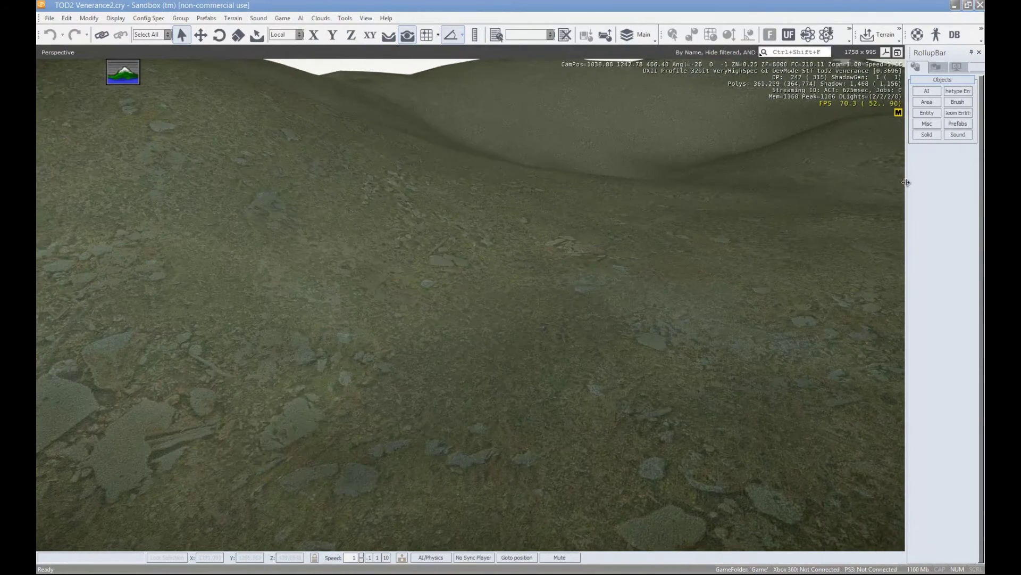
{"action": "left_click_drag", "start_coordinate": [906, 183], "coordinate": [866, 189]}
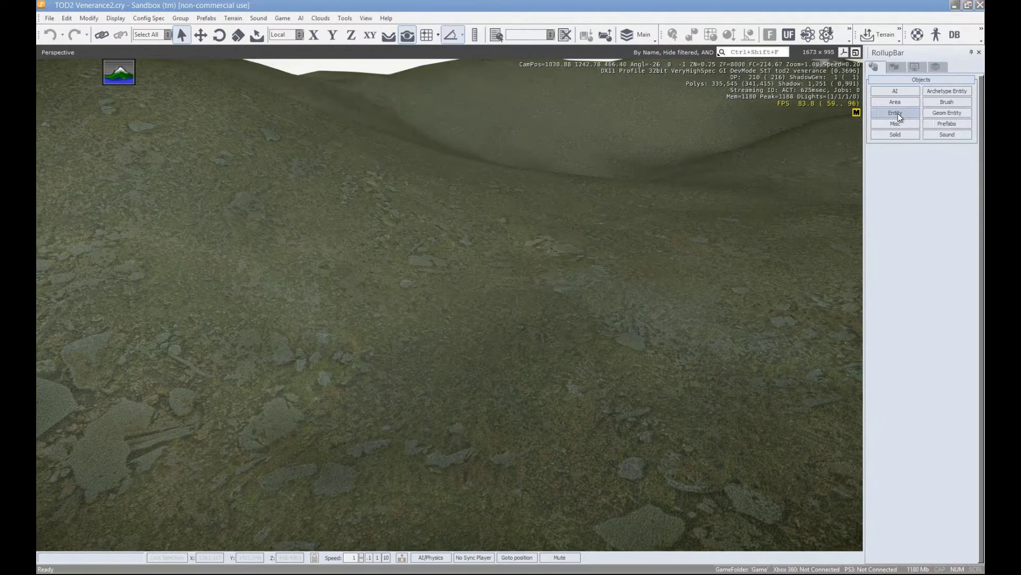
{"action": "left_click", "coordinate": [911, 123]}
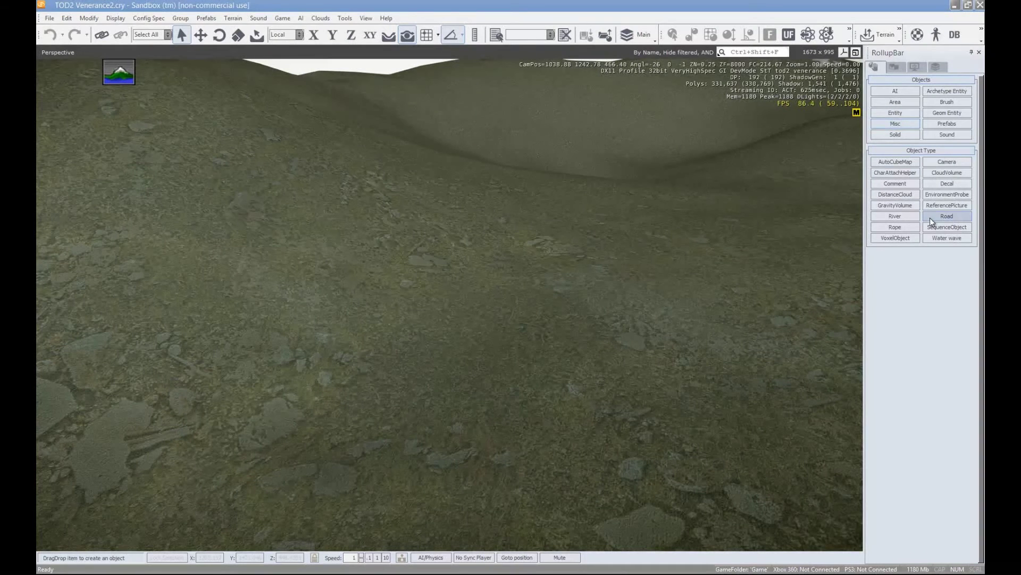
{"action": "left_click", "coordinate": [947, 216]}
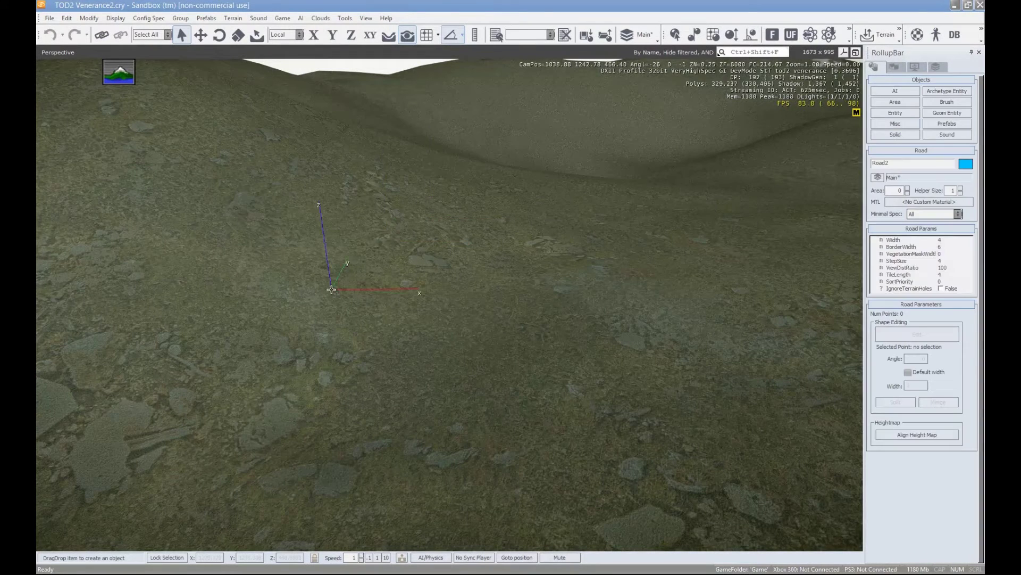
Step: Place the first points of the road on the hillside, starting near its crest and curving down the slope
{"action": "key", "text": "s"}
{"action": "right_click_drag", "start_coordinate": [332, 290], "coordinate": [274, 283]}
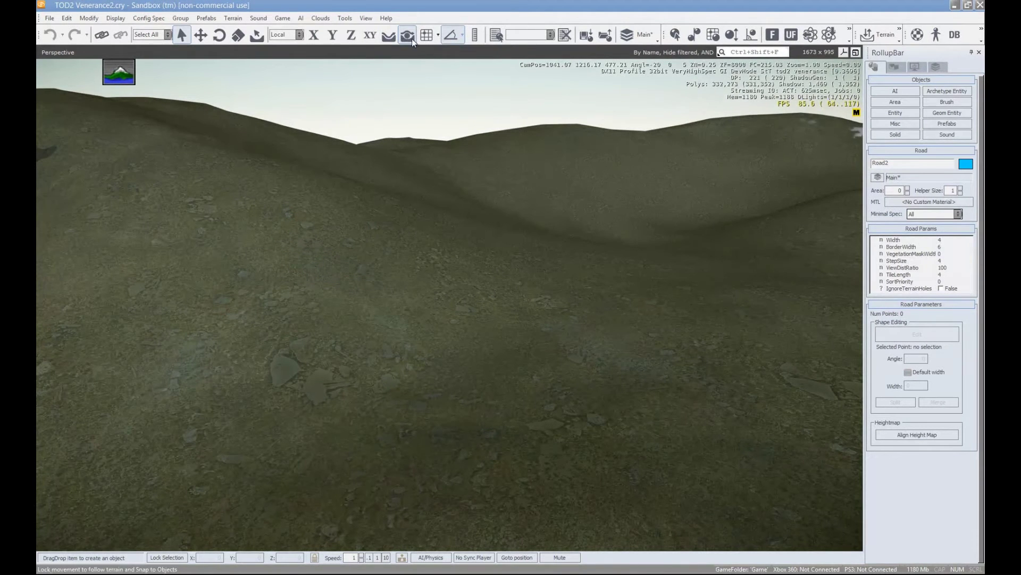
{"action": "key", "text": "w"}
{"action": "key", "text": "a"}
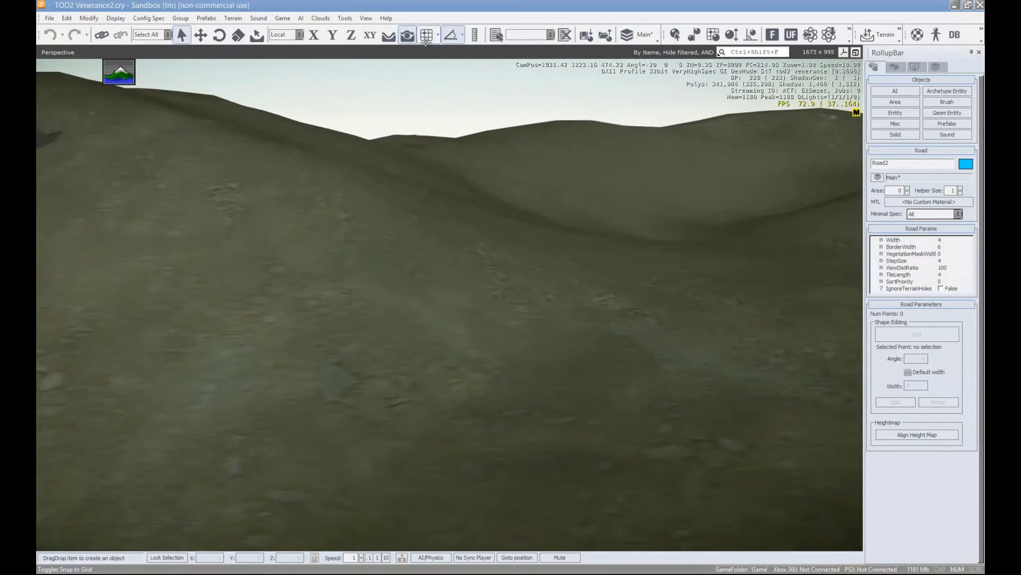
{"action": "key", "text": "w"}
{"action": "right_click_drag", "start_coordinate": [324, 230], "coordinate": [315, 231]}
{"action": "key", "text": "w"}
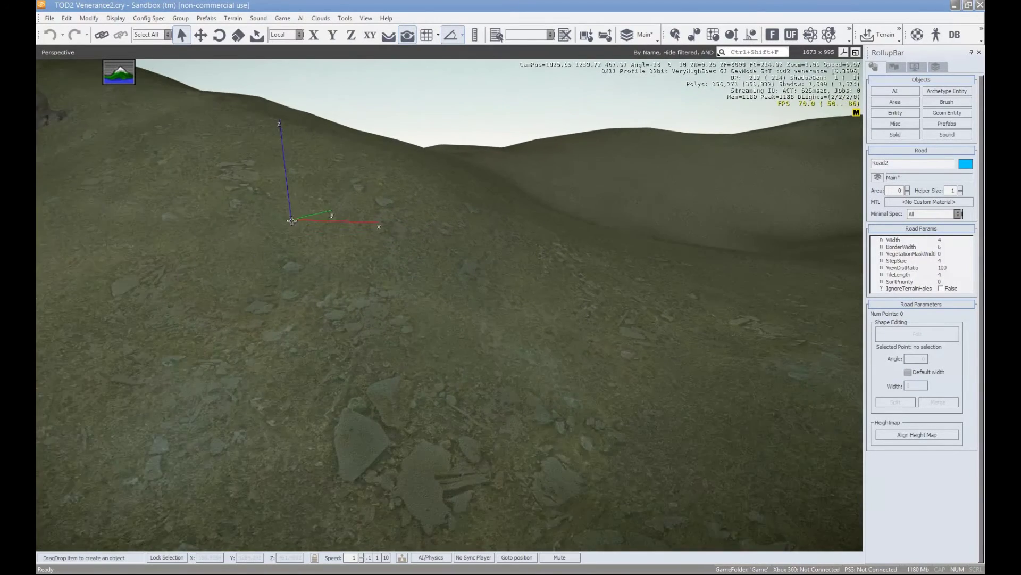
{"action": "key", "text": "s"}
{"action": "left_click", "coordinate": [290, 219]}
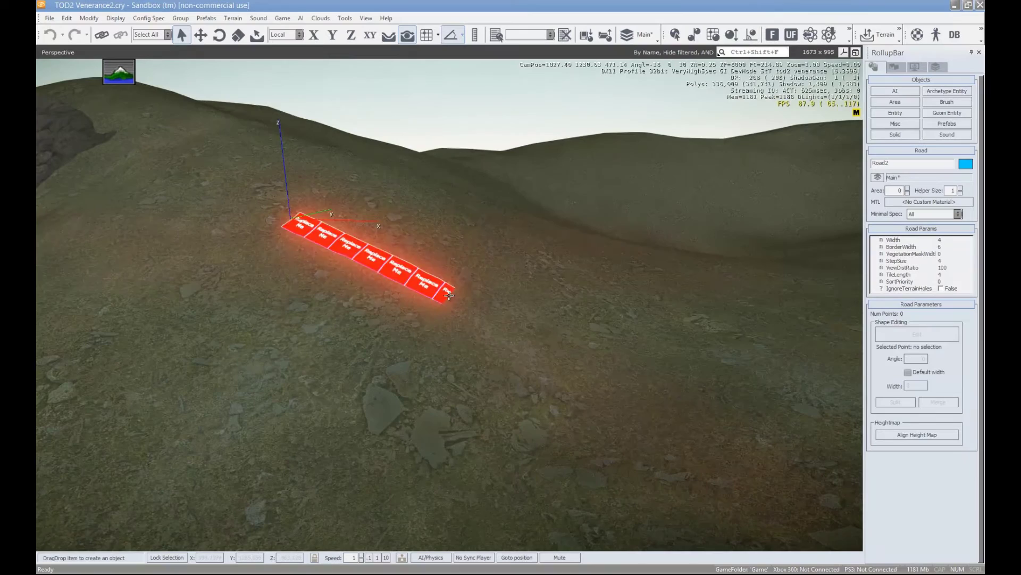
{"action": "left_click", "coordinate": [425, 227]}
{"action": "right_click_drag", "start_coordinate": [606, 297], "coordinate": [661, 257]}
{"action": "left_click", "coordinate": [685, 222]}
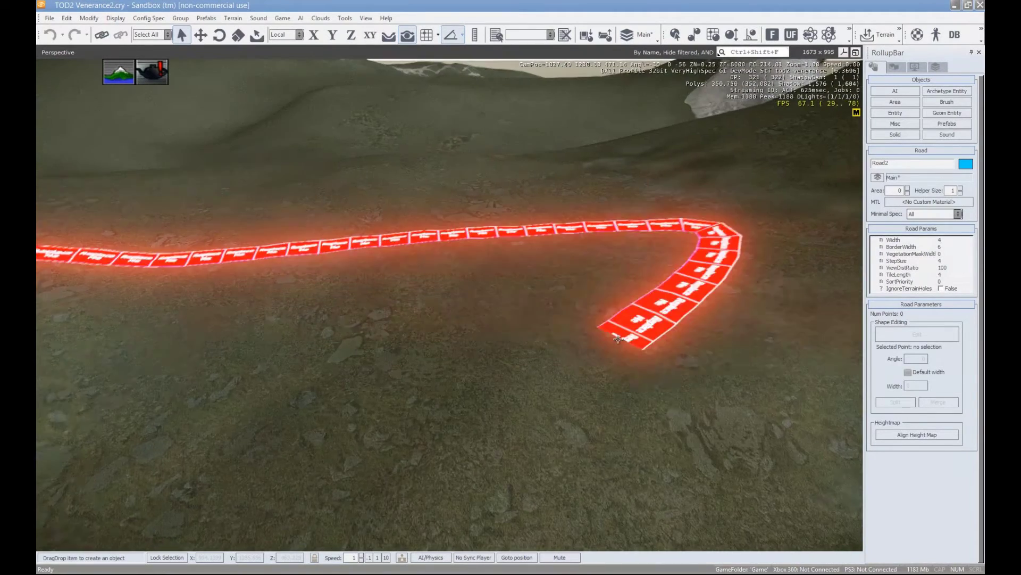
Step: Continue the road around a wide bend and across the valley floor toward the far hill
{"action": "key", "text": "s"}
{"action": "right_click_drag", "start_coordinate": [627, 343], "coordinate": [511, 362]}
{"action": "key", "text": "s"}
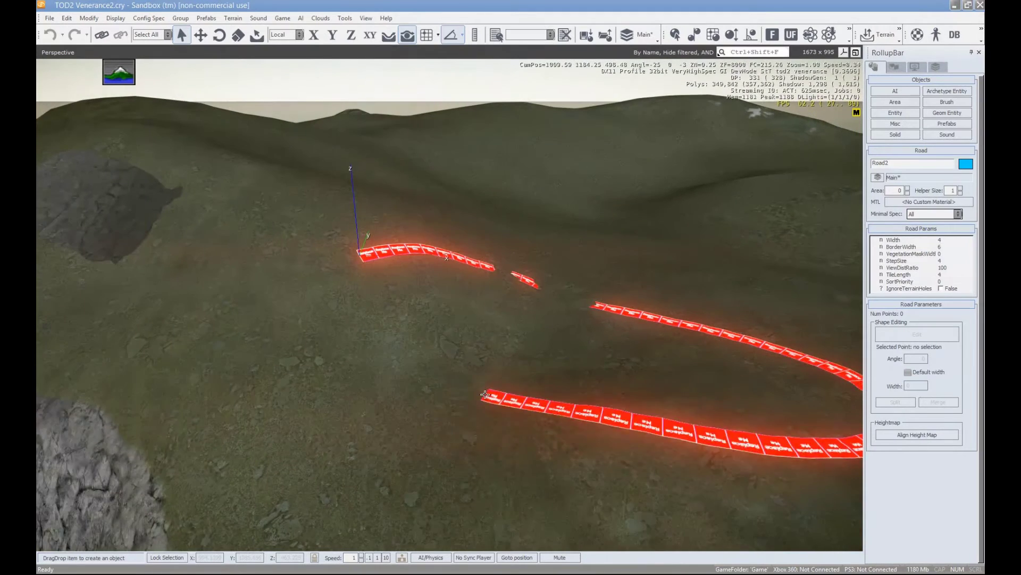
{"action": "key", "text": "d"}
{"action": "key", "text": "d"}
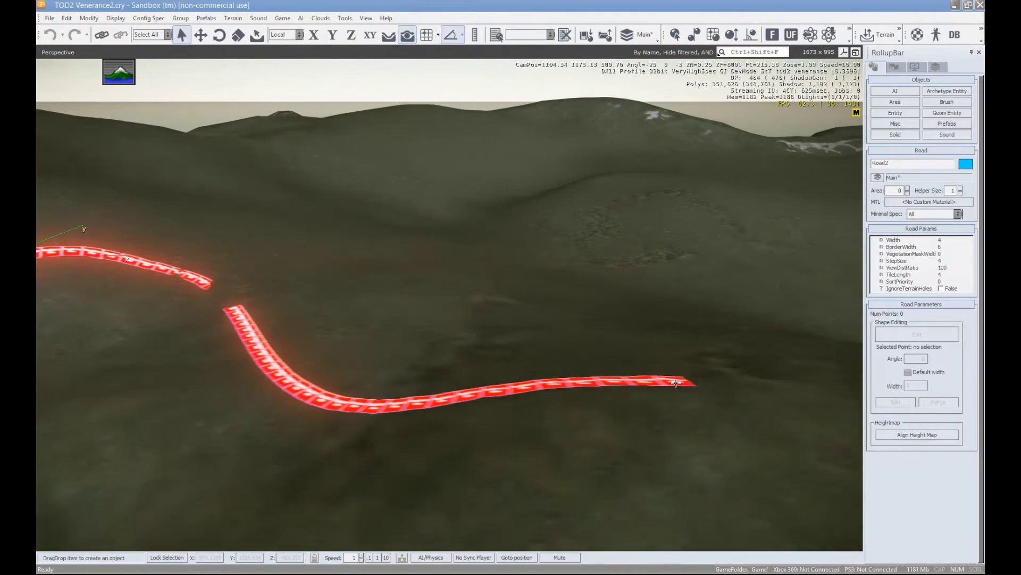
{"action": "key", "text": "d"}
{"action": "left_click", "coordinate": [593, 304]}
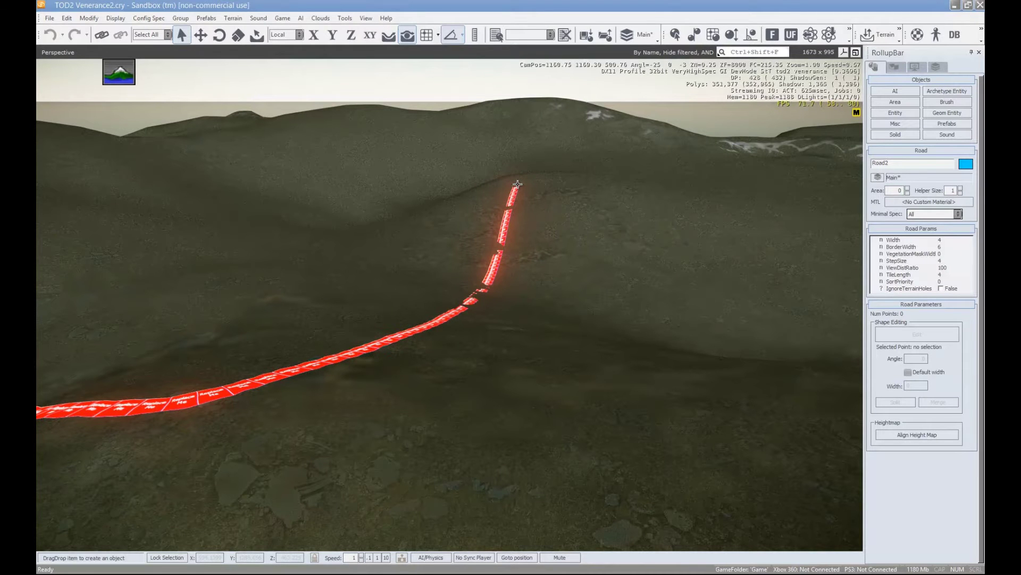
Step: Run the road up to the top of the far hill and finish it with a short end segment
{"action": "left_click", "coordinate": [517, 184]}
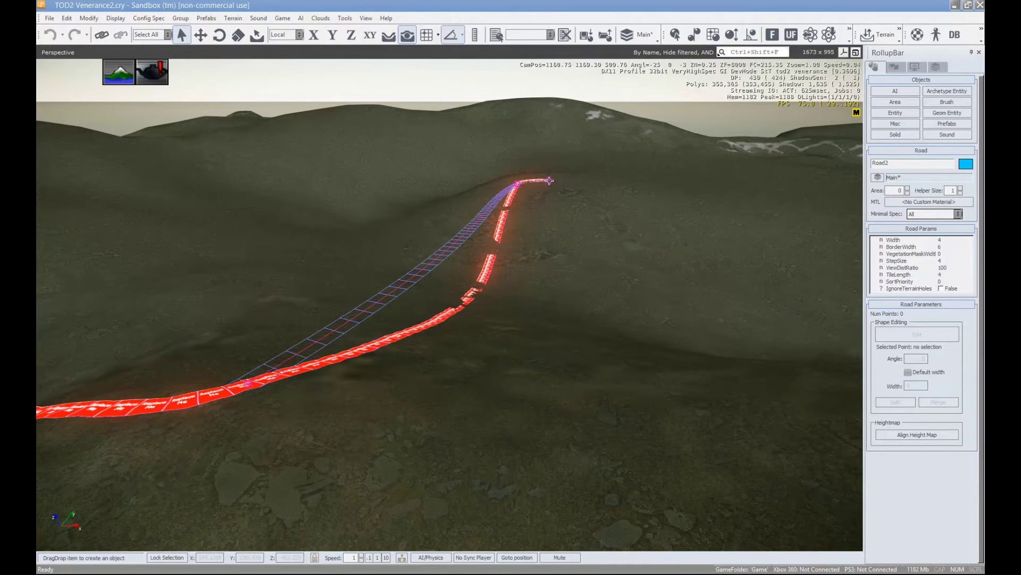
{"action": "key", "text": "a"}
{"action": "right_click_drag", "start_coordinate": [442, 231], "coordinate": [443, 232]}
{"action": "key", "text": "w"}
{"action": "key", "text": "d"}
{"action": "right_click_drag", "start_coordinate": [649, 209], "coordinate": [679, 263]}
{"action": "key", "text": "w"}
{"action": "key", "text": "w"}
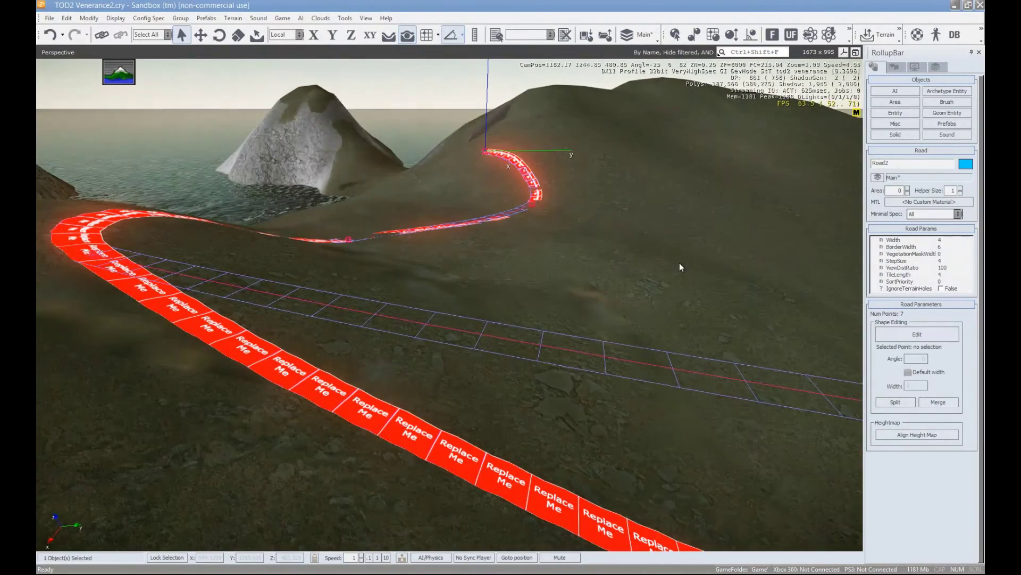
Step: Assign the forest_trail_mud material from Materials/roads to the road in the Material Editor, and move the editor out of the way
{"action": "left_click_drag", "start_coordinate": [984, 168], "coordinate": [350, 90]}
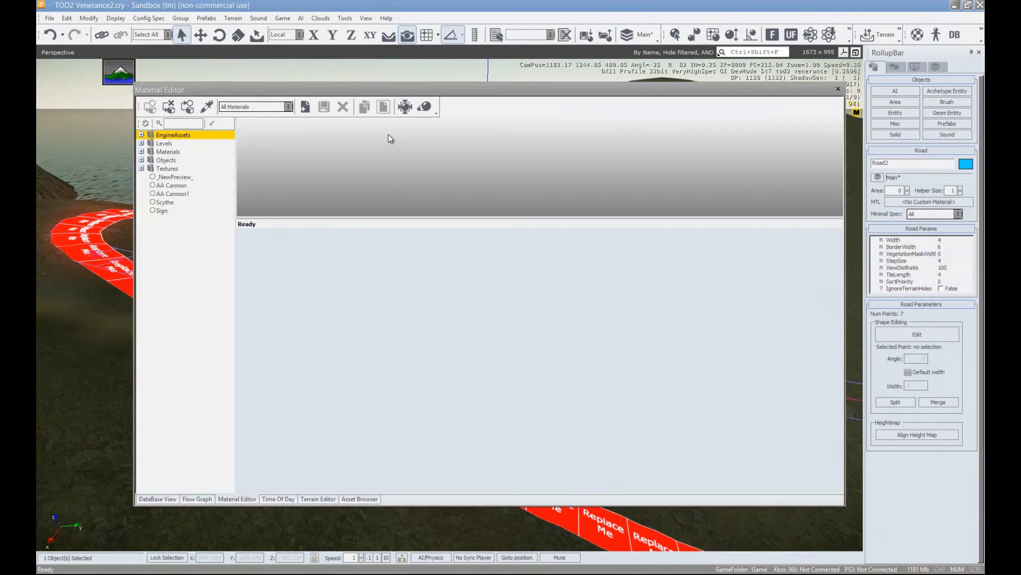
{"action": "left_click", "coordinate": [142, 152]}
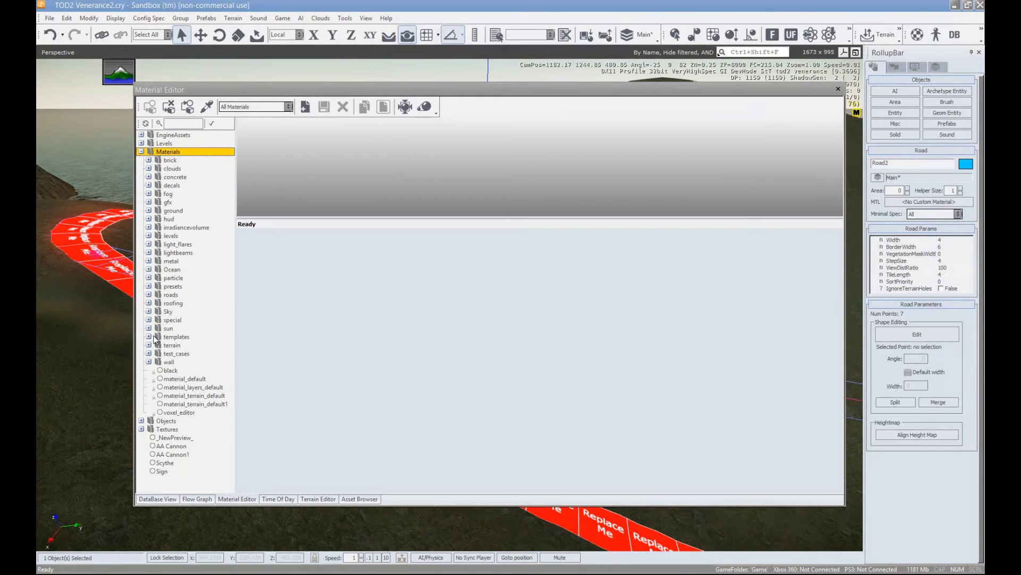
{"action": "left_click", "coordinate": [149, 295]}
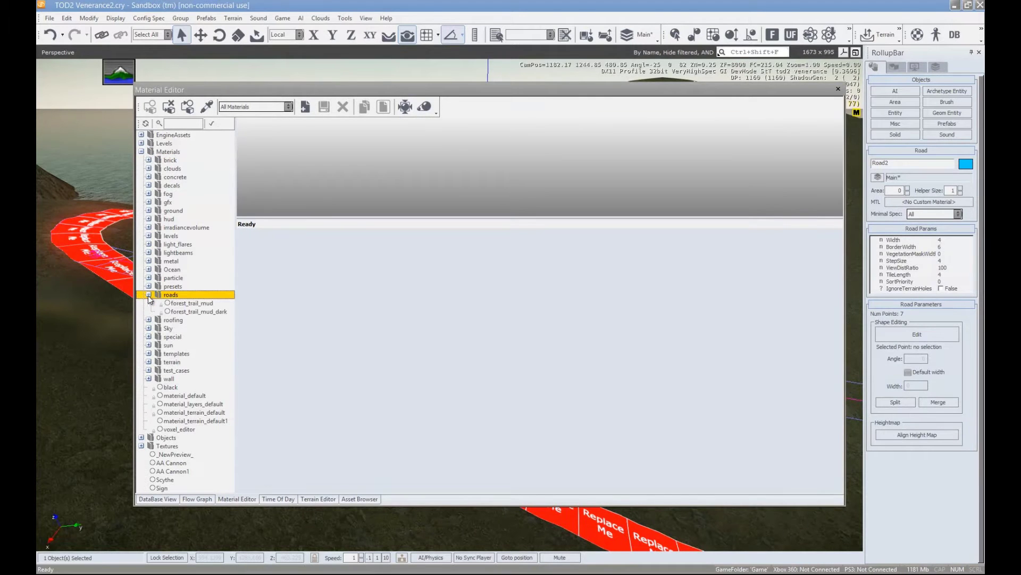
{"action": "right_click", "coordinate": [181, 305]}
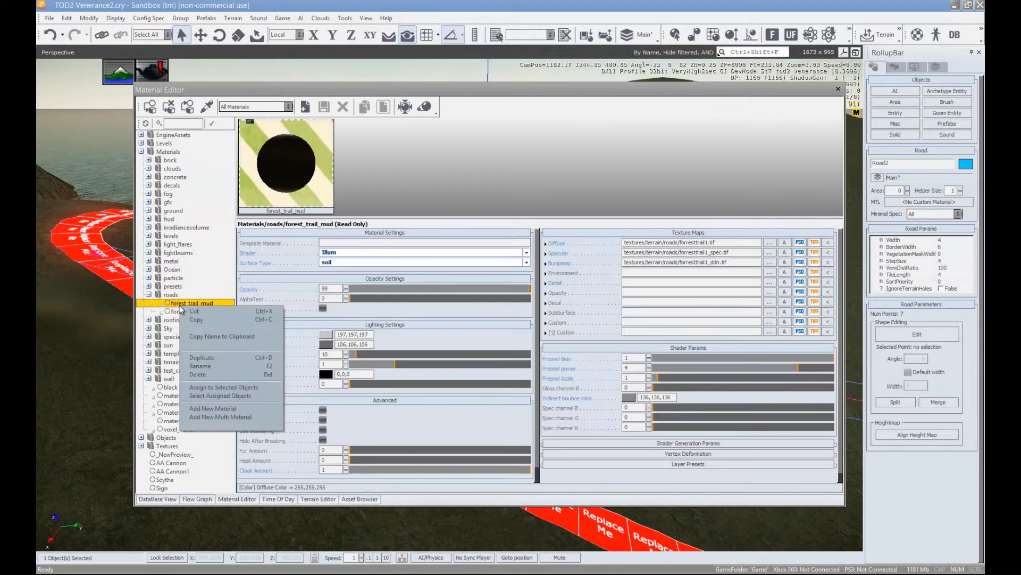
{"action": "left_click", "coordinate": [245, 388]}
{"action": "left_click_drag", "start_coordinate": [787, 91], "coordinate": [985, 164]}
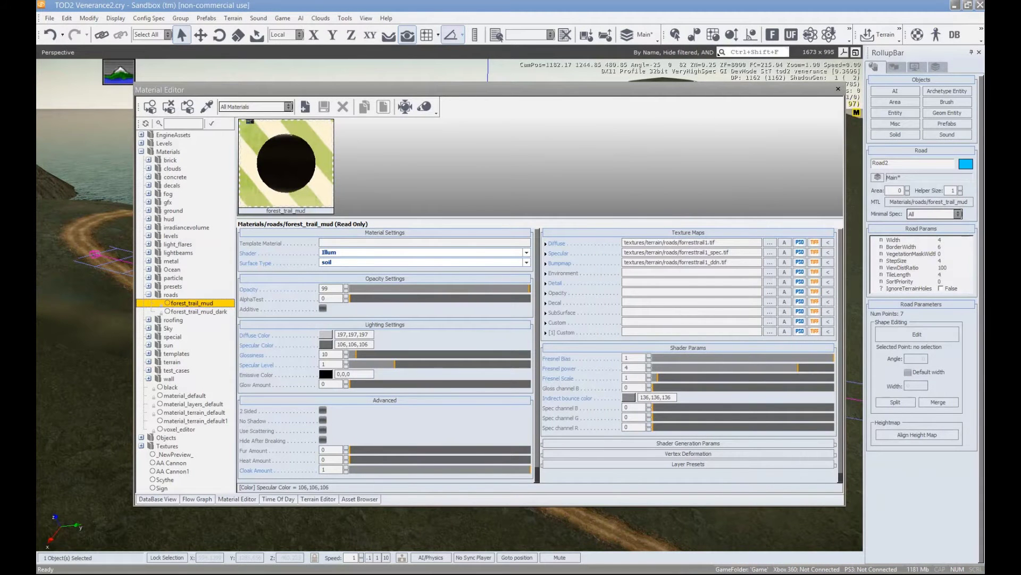
Step: Examine the textured road from several angles, comparing its spline with the terrain surface between the points
{"action": "key", "text": "m"}
{"action": "right_click_drag", "start_coordinate": [614, 332], "coordinate": [504, 340]}
{"action": "key", "text": "w"}
{"action": "right_click_drag", "start_coordinate": [149, 471], "coordinate": [218, 410]}
{"action": "right_click_drag", "start_coordinate": [155, 337], "coordinate": [326, 438]}
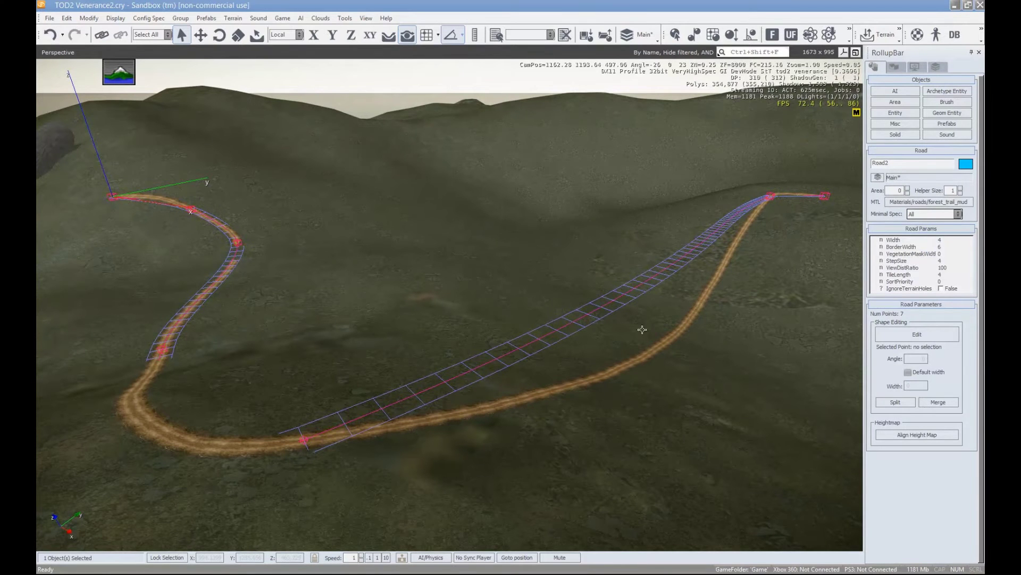
{"action": "right_click_drag", "start_coordinate": [677, 255], "coordinate": [295, 325]}
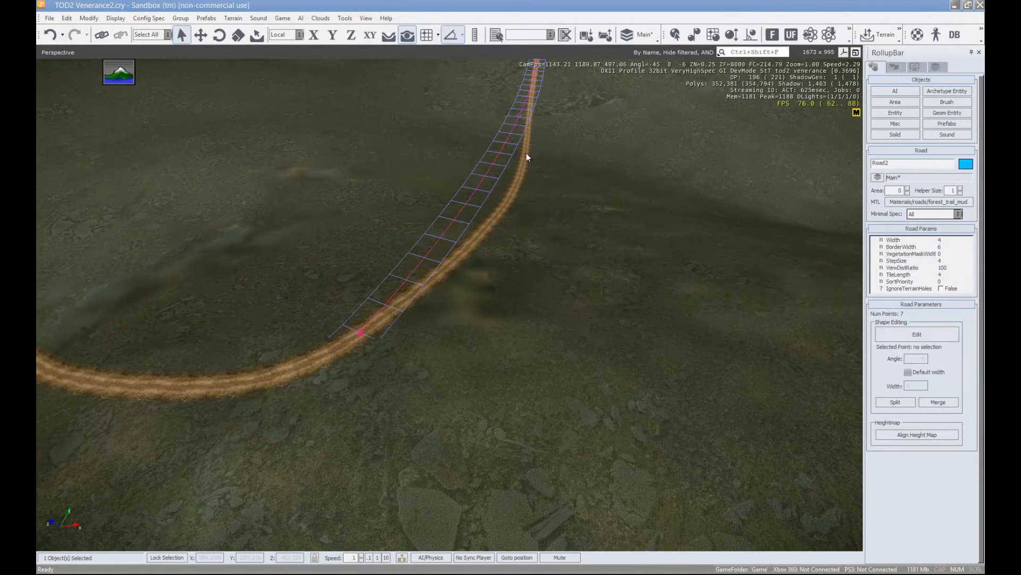
{"action": "right_click", "coordinate": [542, 52]}
{"action": "right_click_drag", "start_coordinate": [433, 340], "coordinate": [318, 384]}
{"action": "key", "text": "d"}
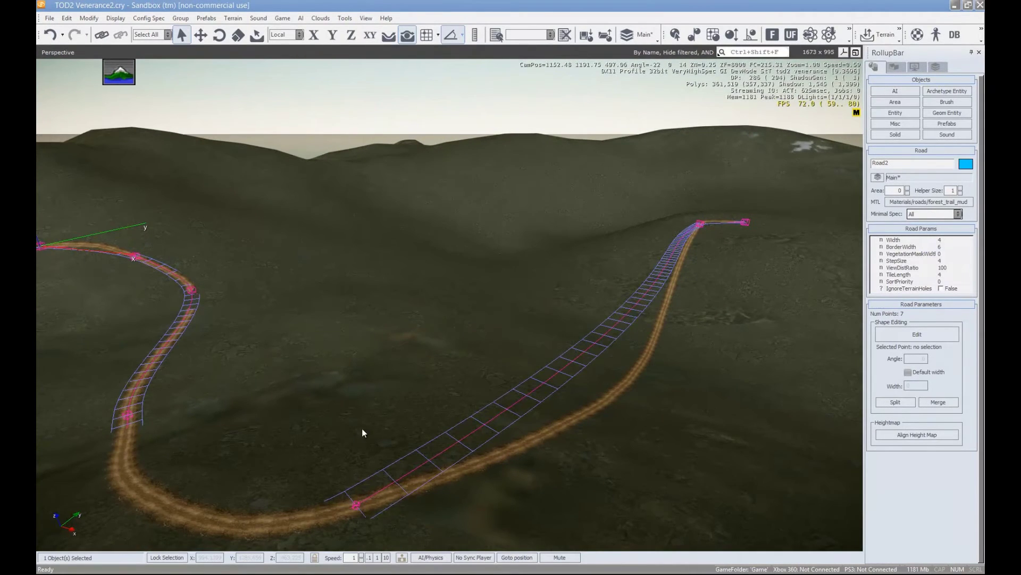
{"action": "key", "text": "w"}
{"action": "right_click_drag", "start_coordinate": [669, 269], "coordinate": [683, 273]}
{"action": "key", "text": "w"}
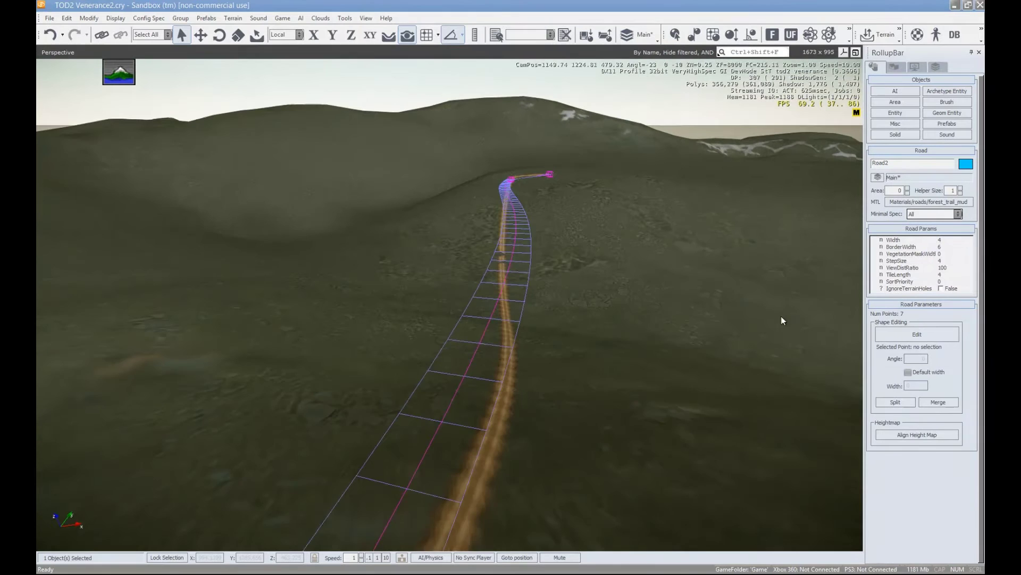
{"action": "key", "text": "d"}
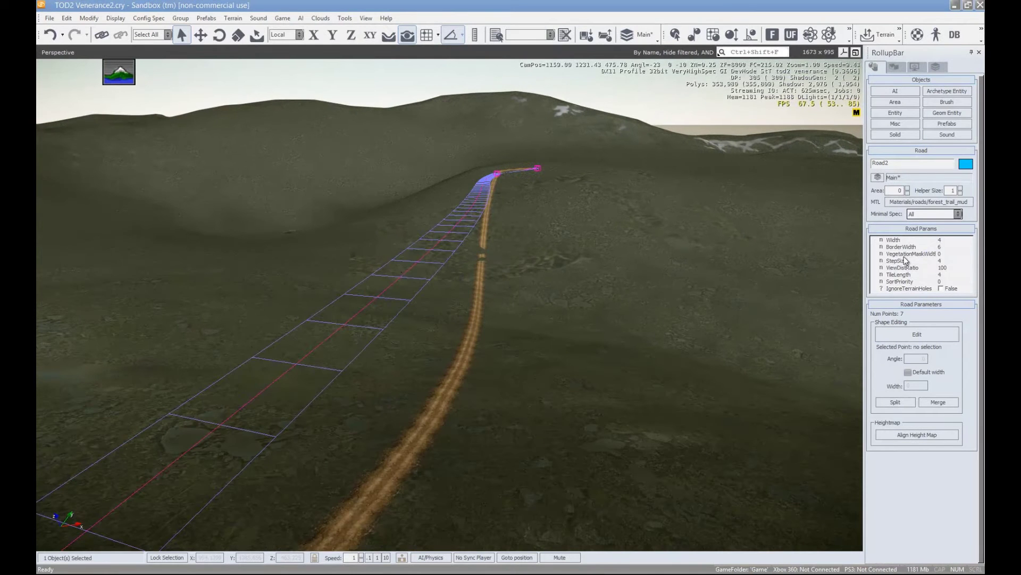
Step: Align the terrain height map to the road and set the road's BorderWidth to 9
{"action": "left_click", "coordinate": [926, 437]}
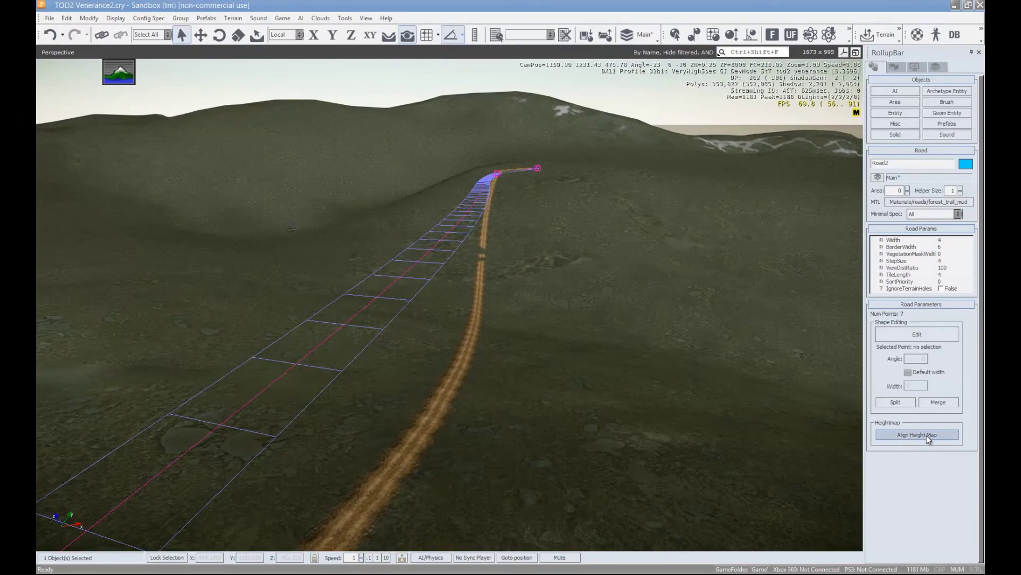
{"action": "right_click_drag", "start_coordinate": [608, 397], "coordinate": [556, 429]}
{"action": "key", "text": "w"}
{"action": "key", "text": "s"}
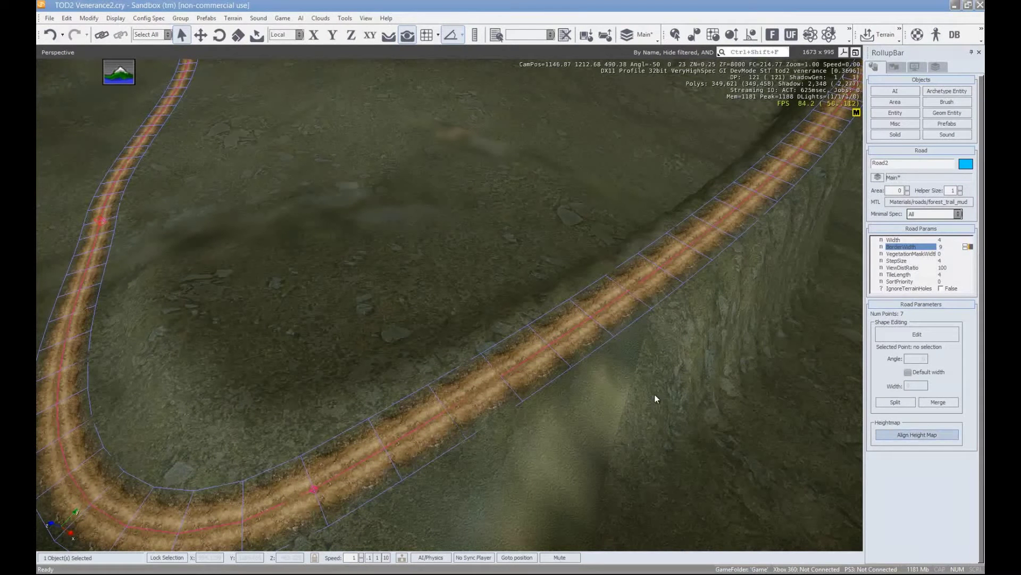
{"action": "right_click_drag", "start_coordinate": [520, 392], "coordinate": [555, 405]}
{"action": "key", "text": "w"}
{"action": "key", "text": "w"}
{"action": "right_click_drag", "start_coordinate": [490, 456], "coordinate": [489, 454]}
{"action": "right_click_drag", "start_coordinate": [454, 407], "coordinate": [498, 504]}
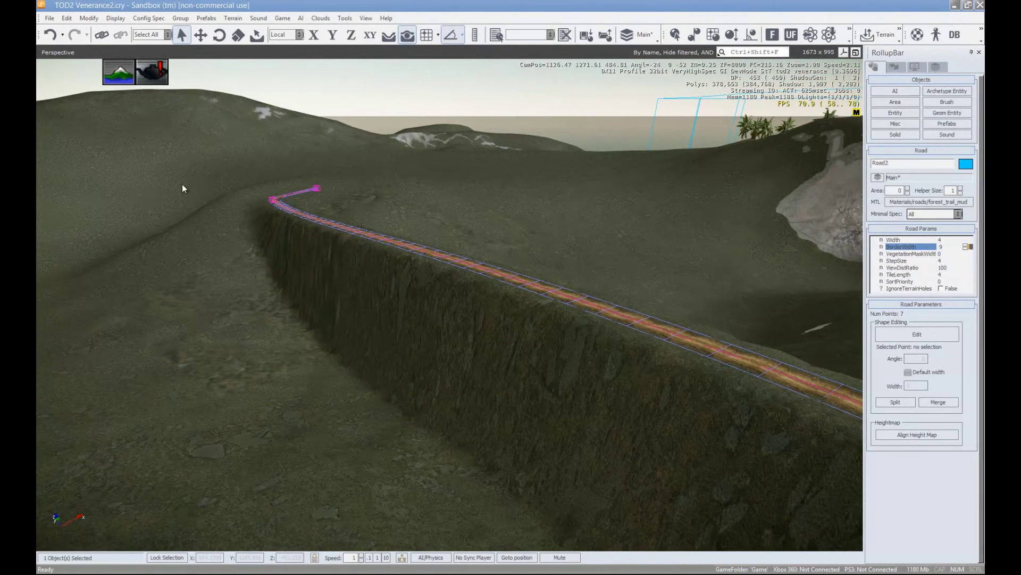
Step: Try the terrain Modify brush on the steep slope beside the road and undo the stroke
{"action": "left_click", "coordinate": [894, 67]}
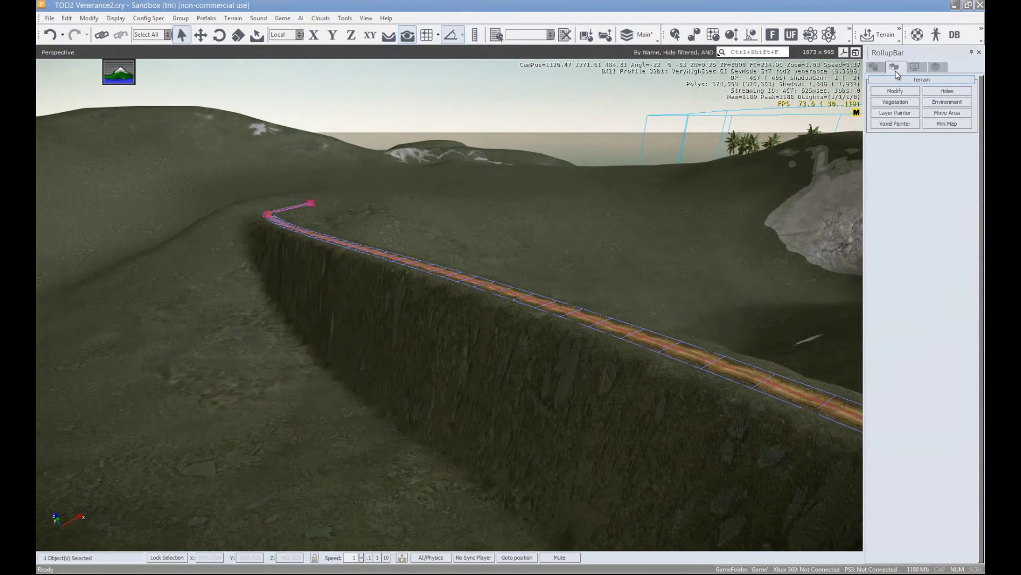
{"action": "left_click", "coordinate": [898, 92]}
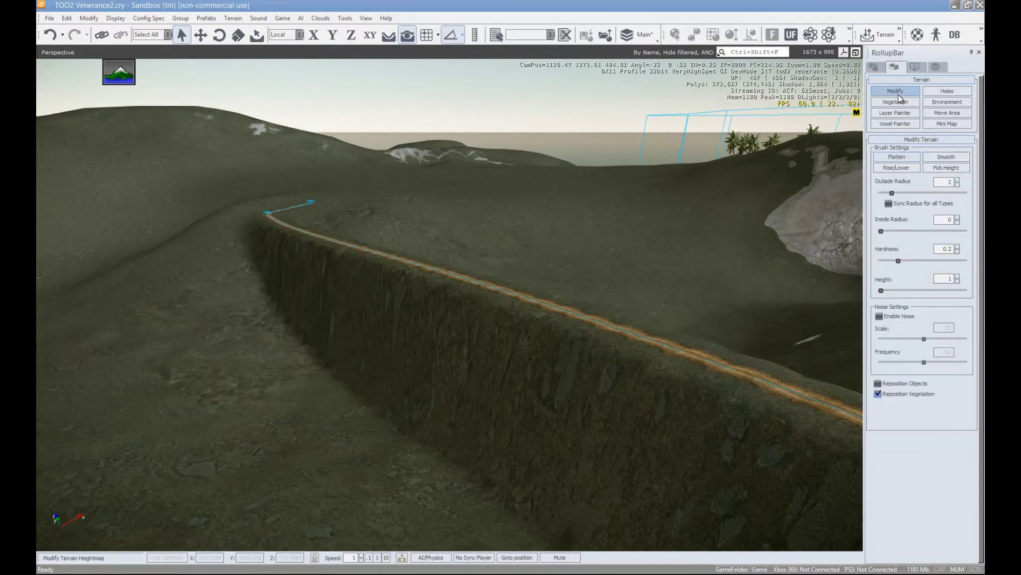
{"action": "left_click", "coordinate": [879, 67]}
{"action": "key", "text": "d"}
{"action": "mouse_move", "coordinate": [700, 278]}
{"action": "right_mouse_down"}
{"action": "mouse_move", "coordinate": [697, 287]}
{"action": "mouse_move", "coordinate": [480, 308]}
{"action": "mouse_move", "coordinate": [461, 320]}
{"action": "right_mouse_up"}
{"action": "key", "text": "w"}
{"action": "mouse_move", "coordinate": [461, 320]}
{"action": "left_mouse_down"}
{"action": "mouse_move", "coordinate": [449, 360]}
{"action": "mouse_move", "coordinate": [479, 324]}
{"action": "left_mouse_up"}
{"action": "key", "text": "ctrl+z"}
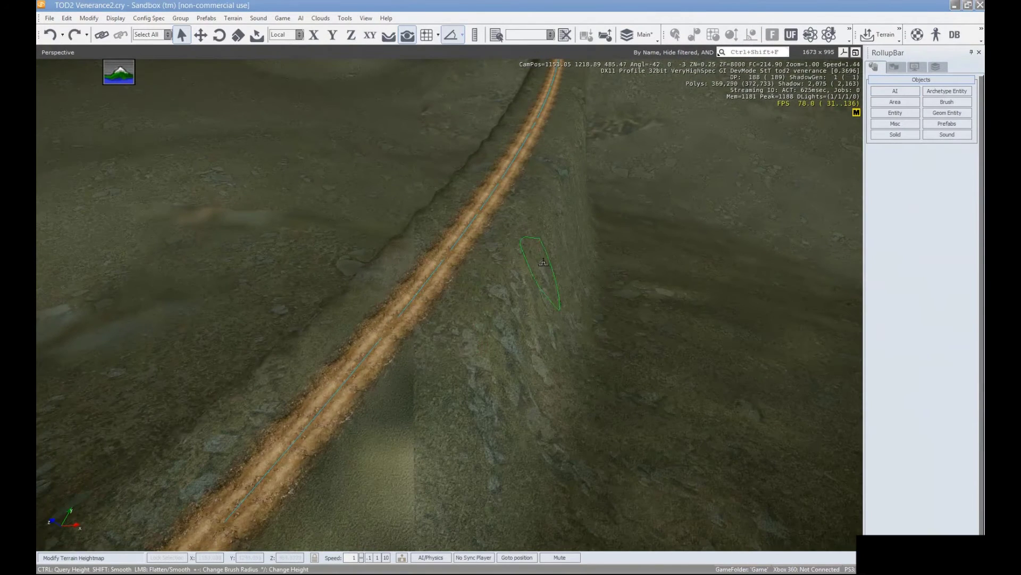
Step: Leave terrain modification and reselect the road with the Move tool active
{"action": "left_click", "coordinate": [948, 114]}
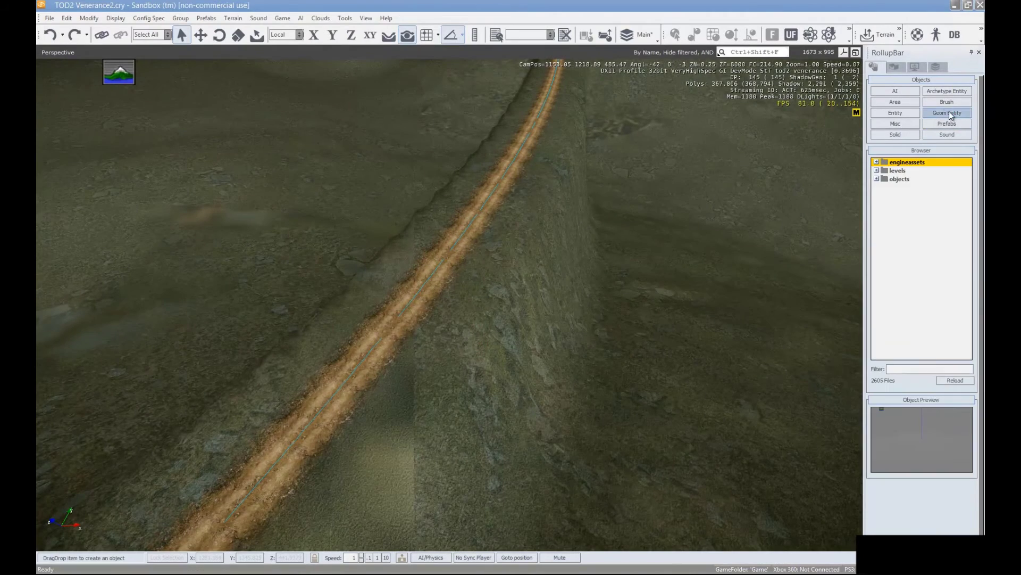
{"action": "key", "text": "w"}
{"action": "right_click_drag", "start_coordinate": [685, 305], "coordinate": [687, 301]}
{"action": "key", "text": "s"}
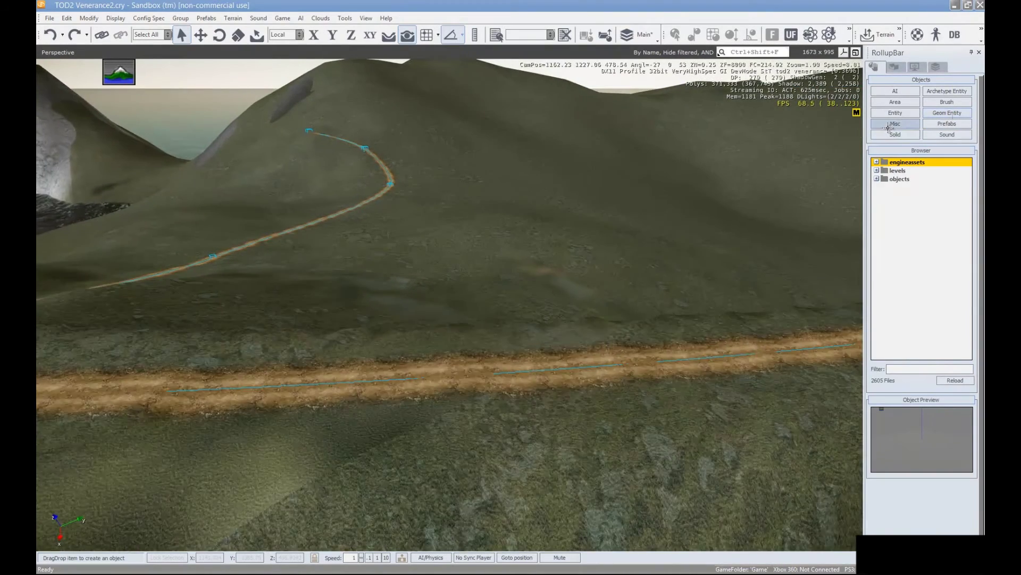
{"action": "key", "text": "a"}
{"action": "key", "text": "s"}
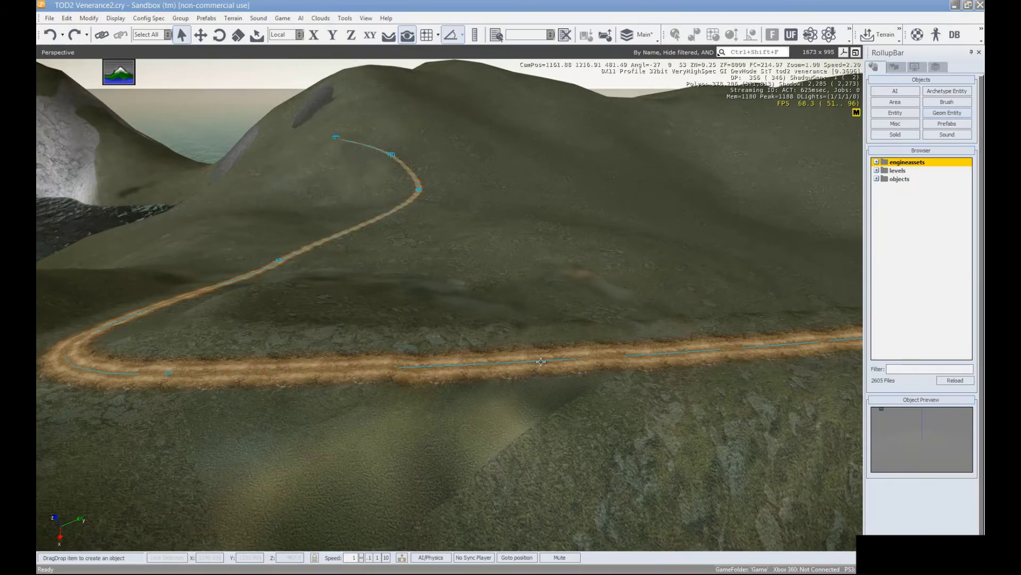
{"action": "key", "text": "a"}
{"action": "right_click_drag", "start_coordinate": [395, 262], "coordinate": [397, 260]}
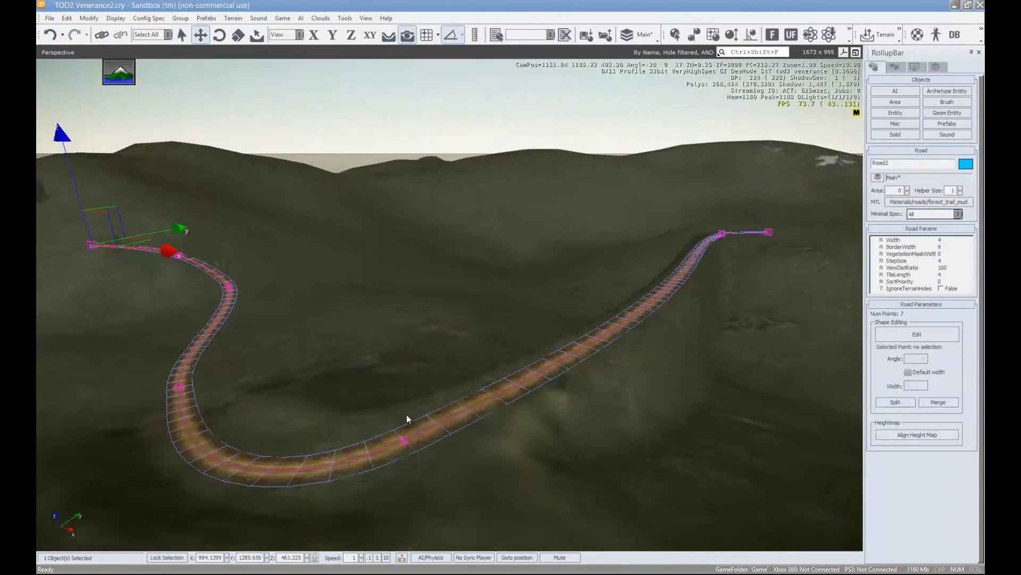
Step: Set the road's Width to 17.5 and BorderWidth to 22.3, and align the terrain height map to it
{"action": "key", "text": "w"}
{"action": "right_click_drag", "start_coordinate": [406, 415], "coordinate": [461, 437]}
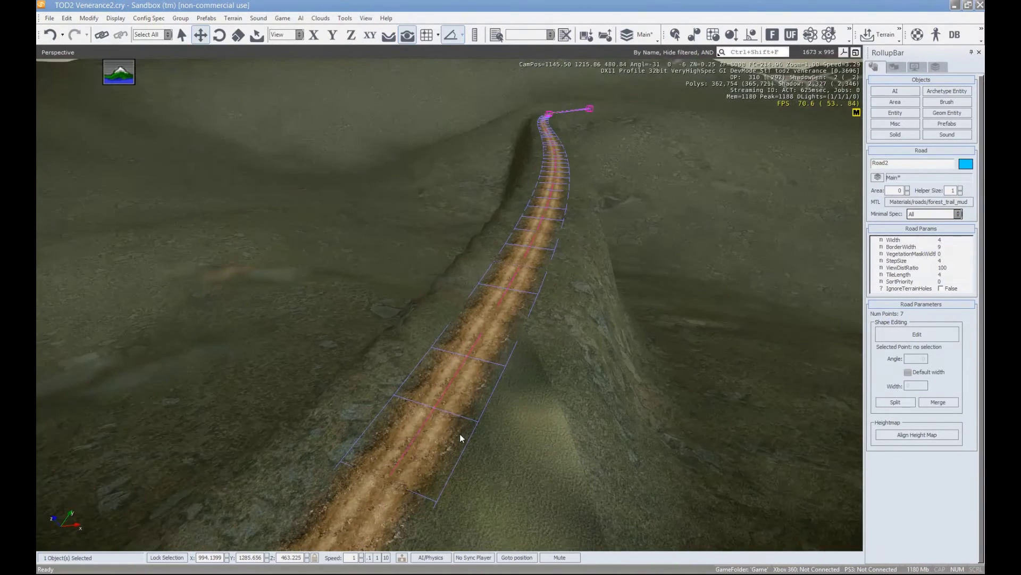
{"action": "key", "text": "d"}
{"action": "right_click_drag", "start_coordinate": [698, 305], "coordinate": [797, 303]}
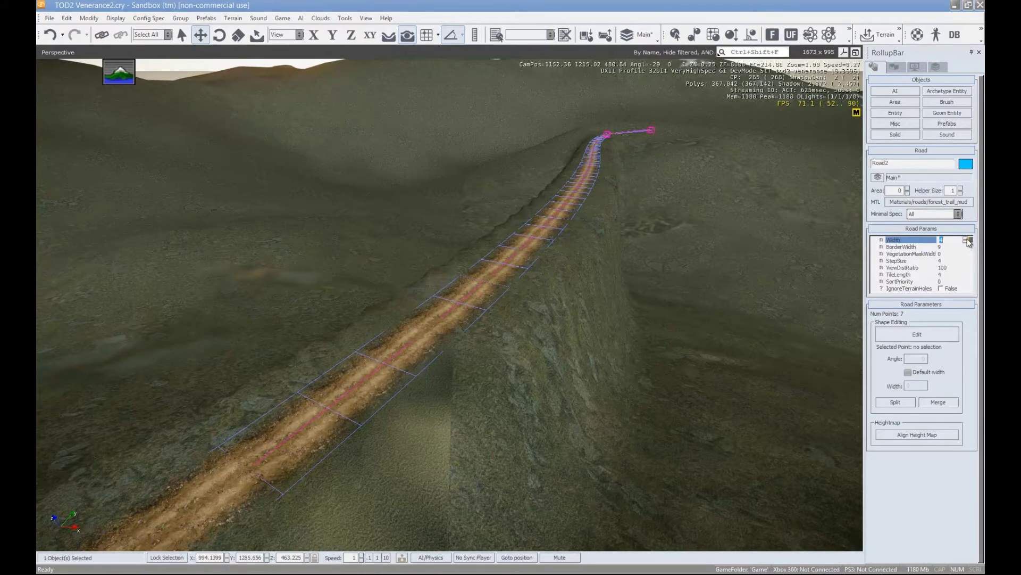
{"action": "left_click_drag", "start_coordinate": [967, 241], "coordinate": [973, 220]}
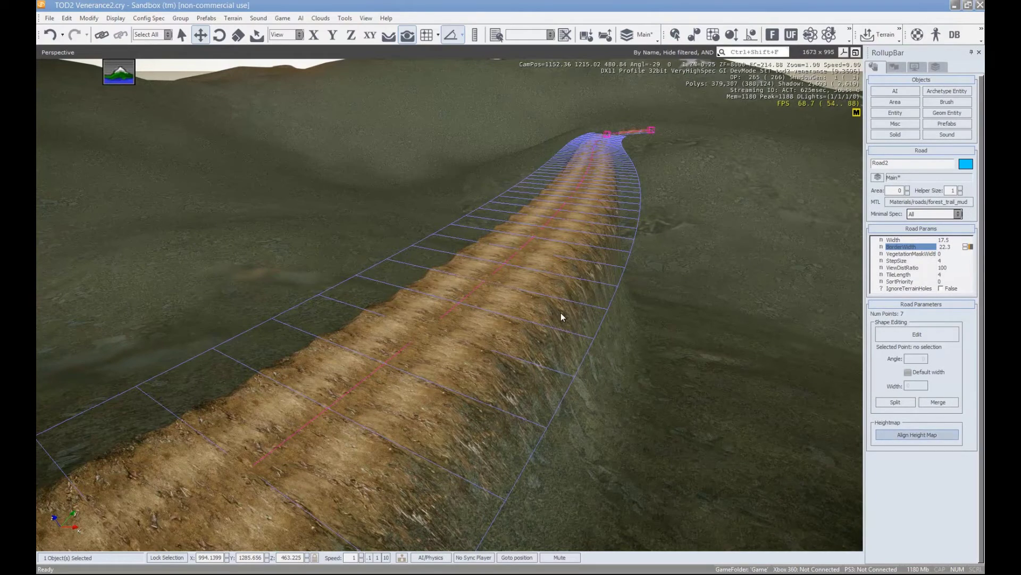
Step: Refine the road's segments around the bend by setting StepSize to 1.364
{"action": "right_click_drag", "start_coordinate": [585, 330], "coordinate": [596, 331]}
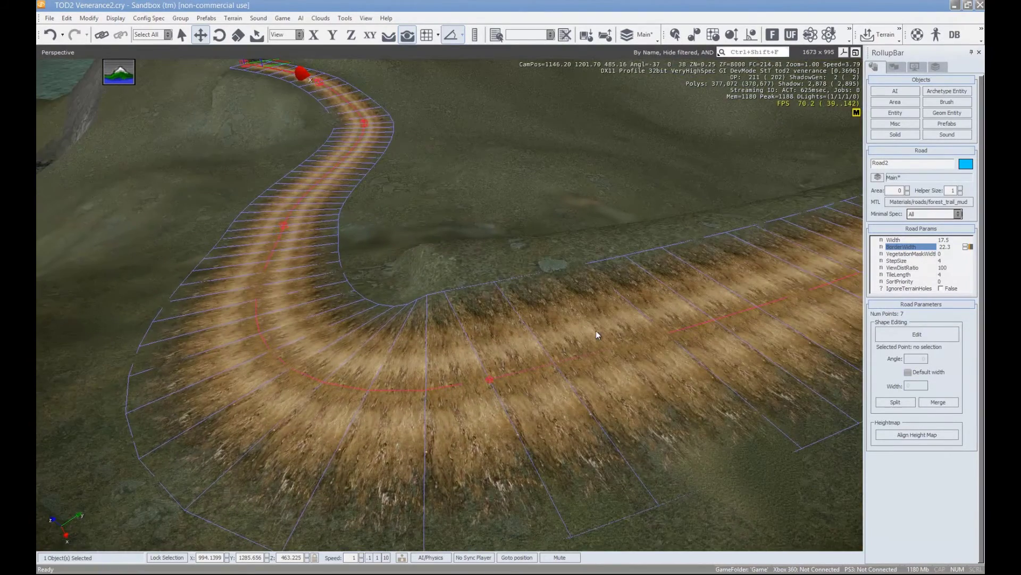
{"action": "left_click", "coordinate": [946, 267]}
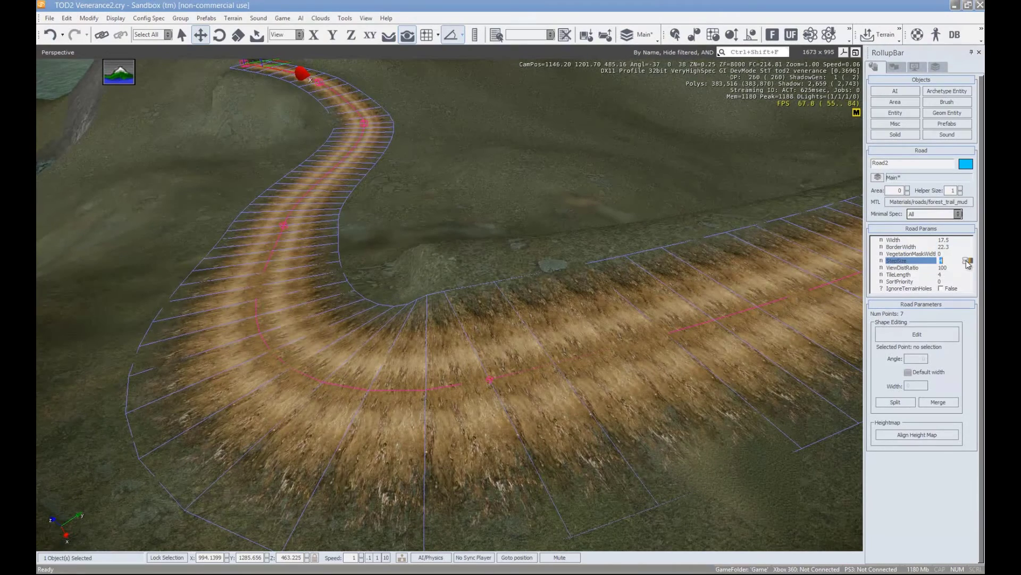
{"action": "left_click_drag", "start_coordinate": [968, 264], "coordinate": [964, 218]}
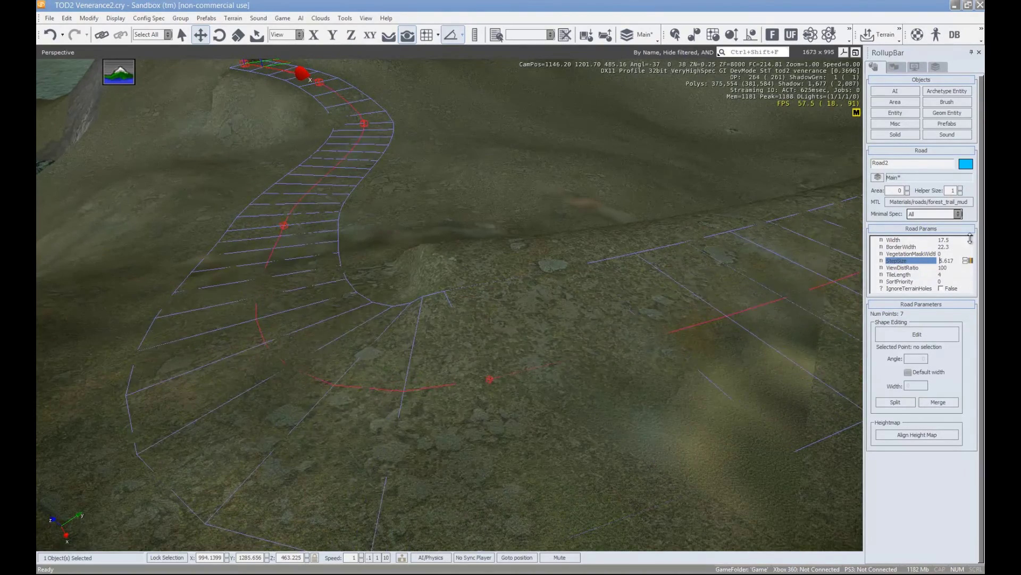
{"action": "left_click_drag", "start_coordinate": [970, 239], "coordinate": [947, 379]}
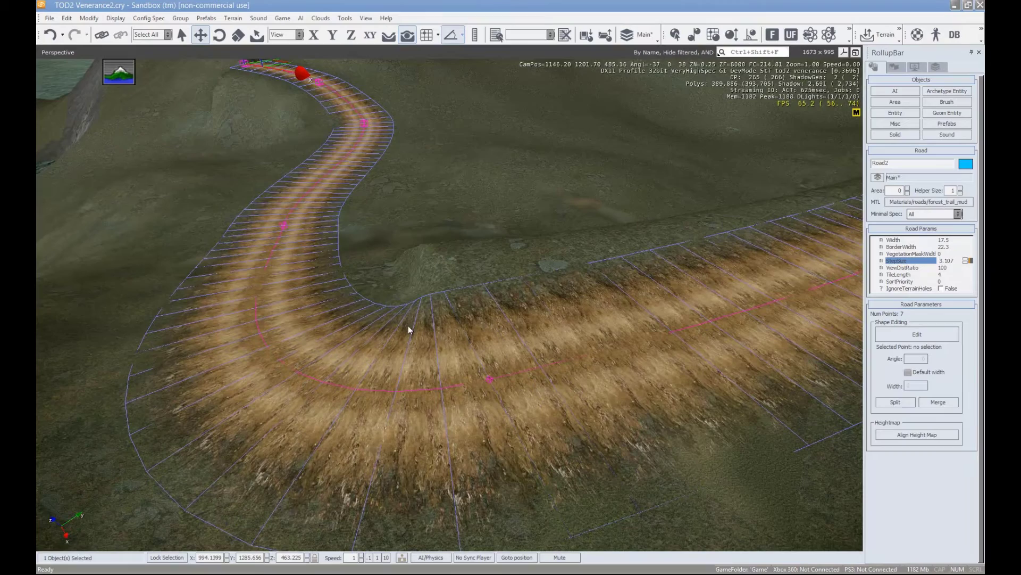
{"action": "left_click_drag", "start_coordinate": [965, 261], "coordinate": [984, 90]}
{"action": "left_click_drag", "start_coordinate": [963, 181], "coordinate": [977, 33]}
{"action": "left_click_drag", "start_coordinate": [934, 74], "coordinate": [932, 261]}
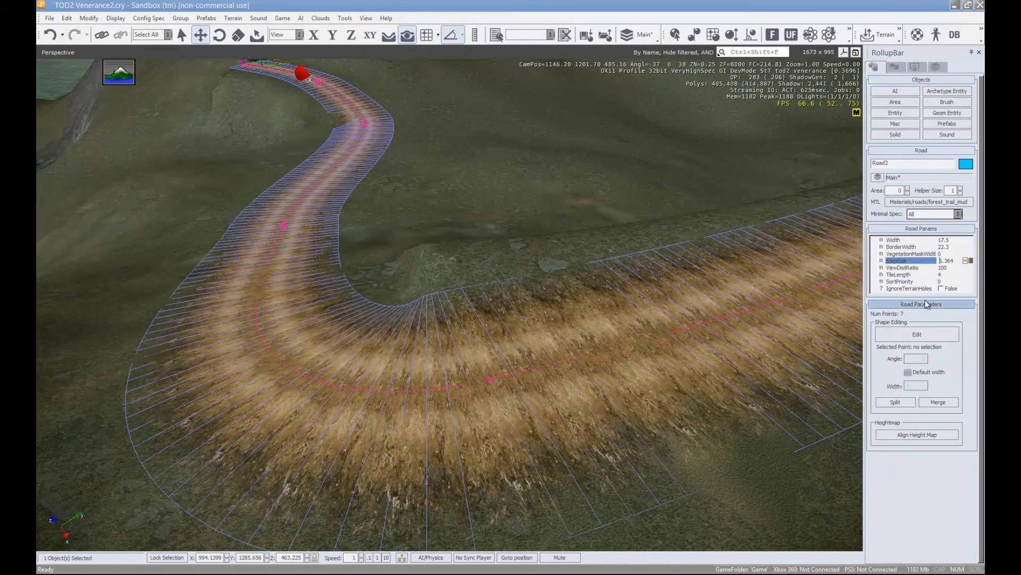
Step: Check the road's visibility from far away and set its ViewDistRatio to 255
{"action": "left_click", "coordinate": [965, 268]}
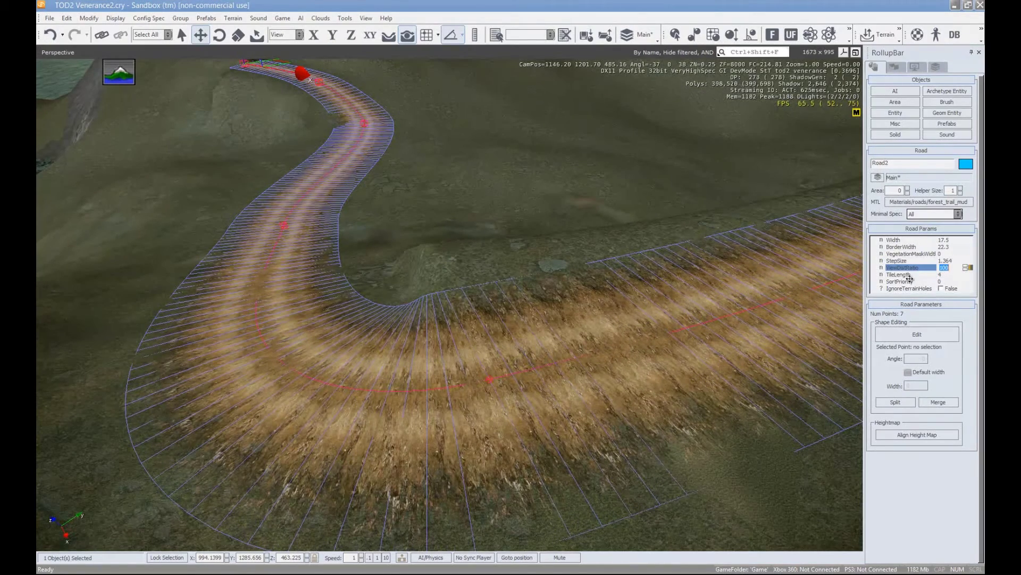
{"action": "right_click_drag", "start_coordinate": [636, 318], "coordinate": [604, 285]}
{"action": "key", "text": "s"}
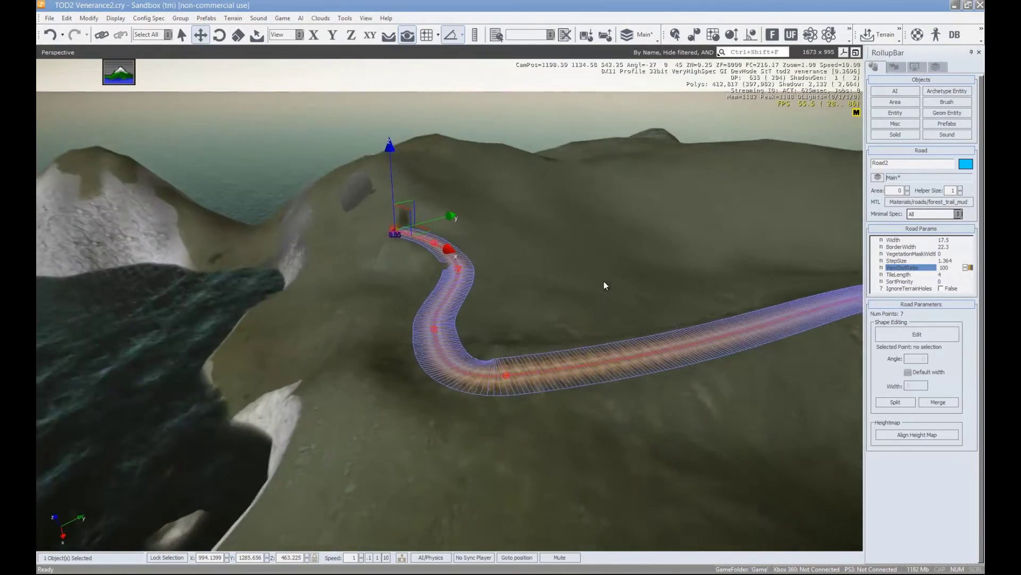
{"action": "key", "text": "s"}
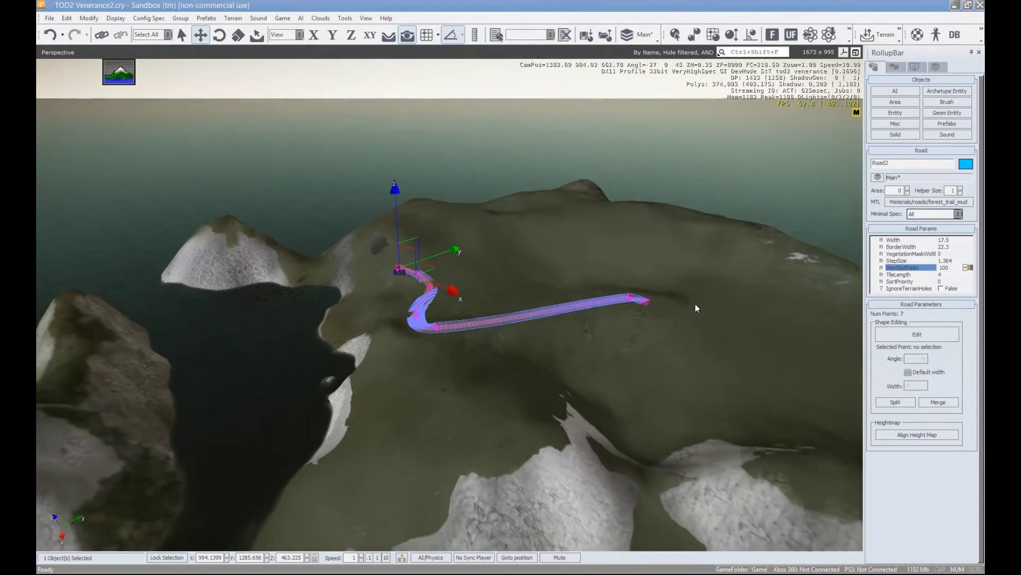
{"action": "scroll", "coordinate": [669, 302], "scroll_direction": "down", "scroll_amount": 4}
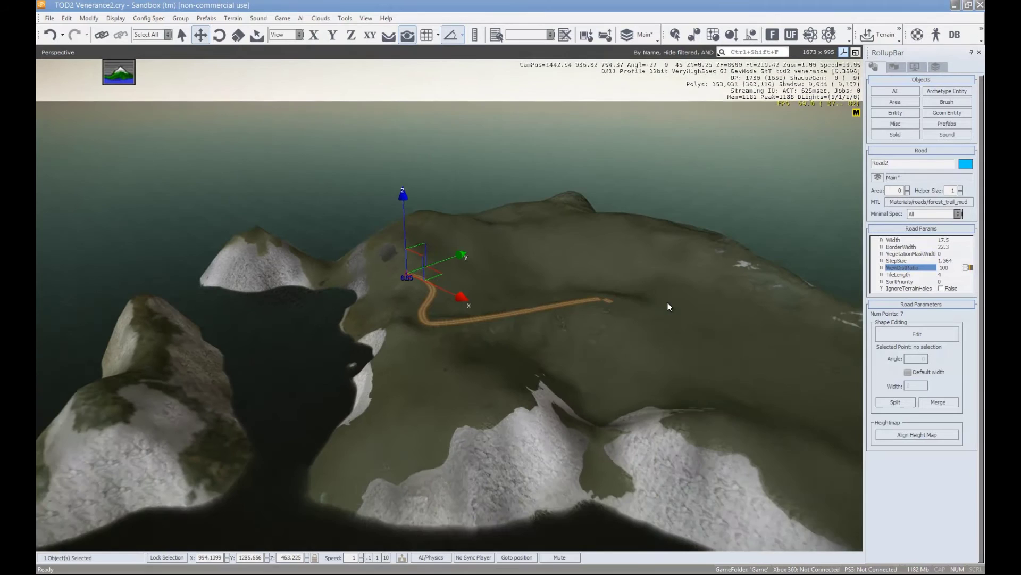
{"action": "key", "text": "s"}
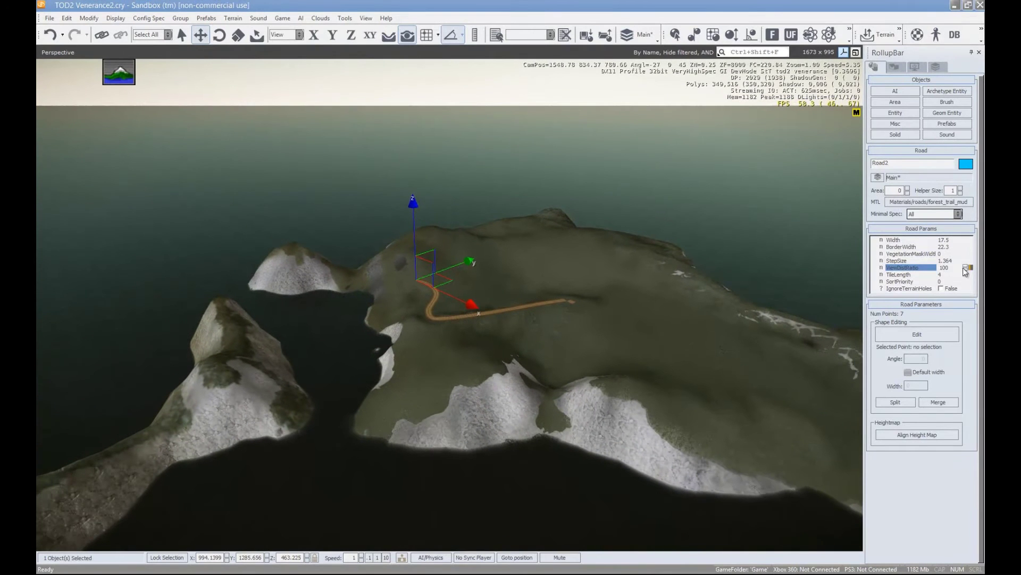
{"action": "left_click", "coordinate": [966, 267]}
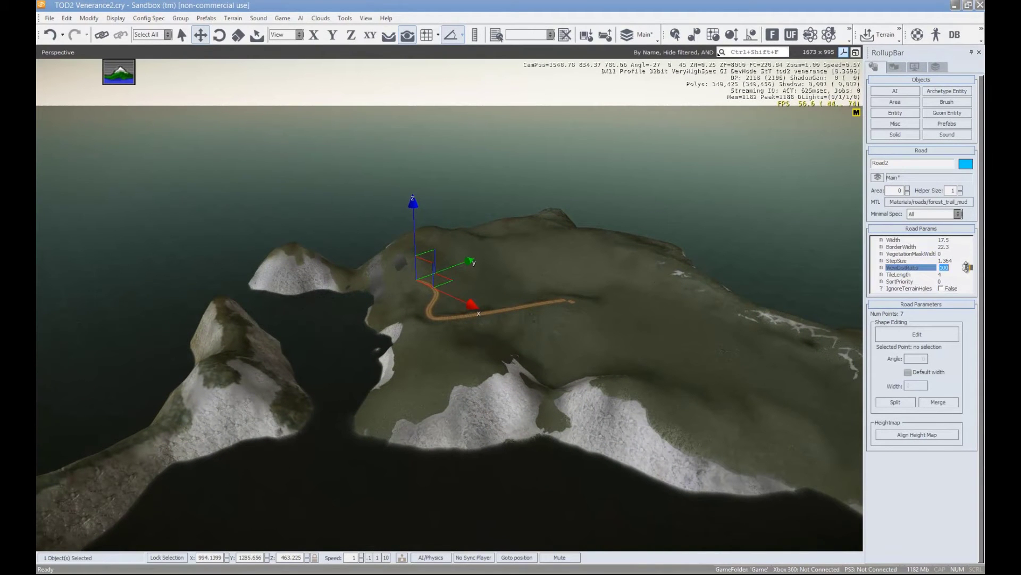
{"action": "left_click_drag", "start_coordinate": [972, 293], "coordinate": [974, 212]}
Step: Set the road's TileLength to 10.9 to stretch the dirt texture along the bend
{"action": "right_click_drag", "start_coordinate": [635, 321], "coordinate": [639, 334]}
{"action": "key", "text": "w"}
{"action": "key", "text": "d"}
{"action": "key", "text": "w"}
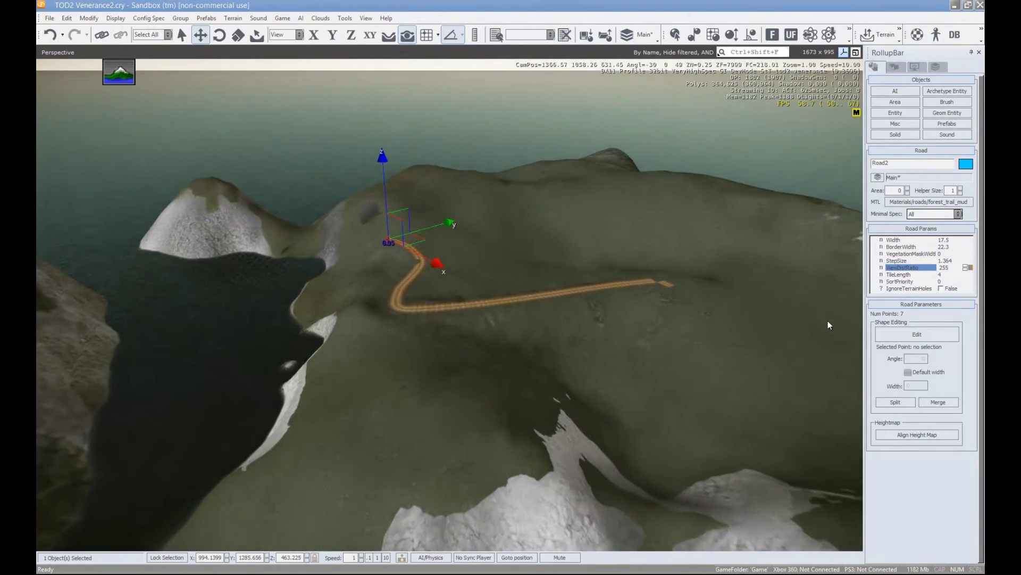
{"action": "key", "text": "w"}
{"action": "right_click_drag", "start_coordinate": [758, 298], "coordinate": [771, 299]}
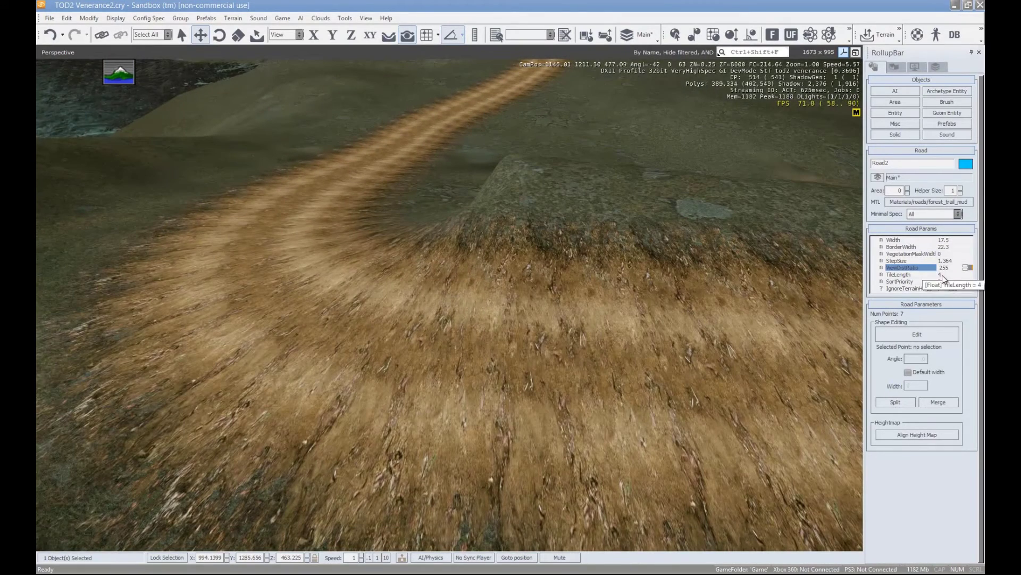
{"action": "left_click", "coordinate": [940, 274]}
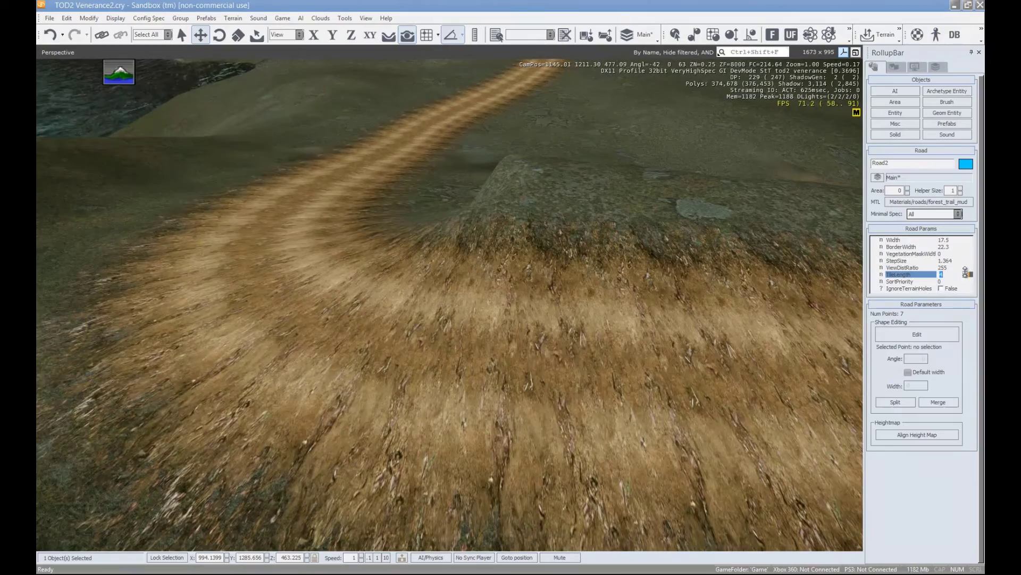
{"action": "left_click_drag", "start_coordinate": [965, 273], "coordinate": [970, 262]}
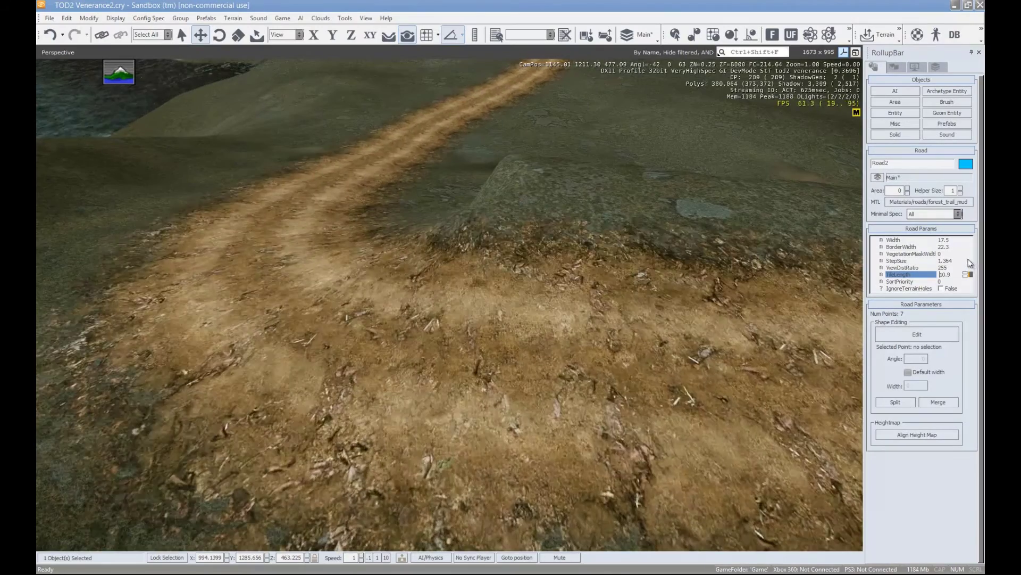
Step: Inspect the retiled road along its curve and enable IgnoreTerrainHoles for it
{"action": "key", "text": "s"}
{"action": "right_click_drag", "start_coordinate": [426, 329], "coordinate": [427, 330]}
{"action": "key", "text": "w"}
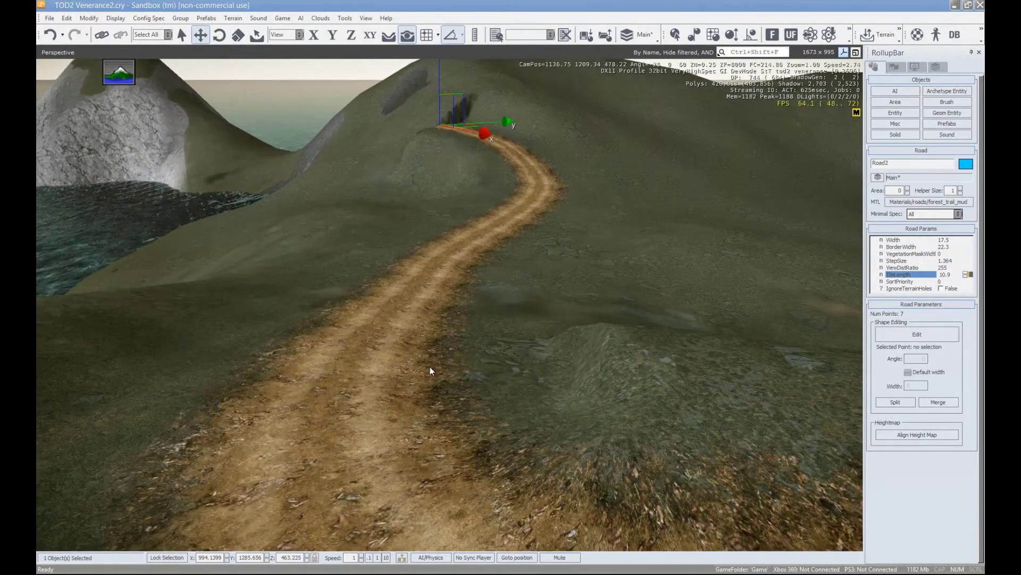
{"action": "key", "text": "s"}
{"action": "right_click_drag", "start_coordinate": [427, 386], "coordinate": [507, 362]}
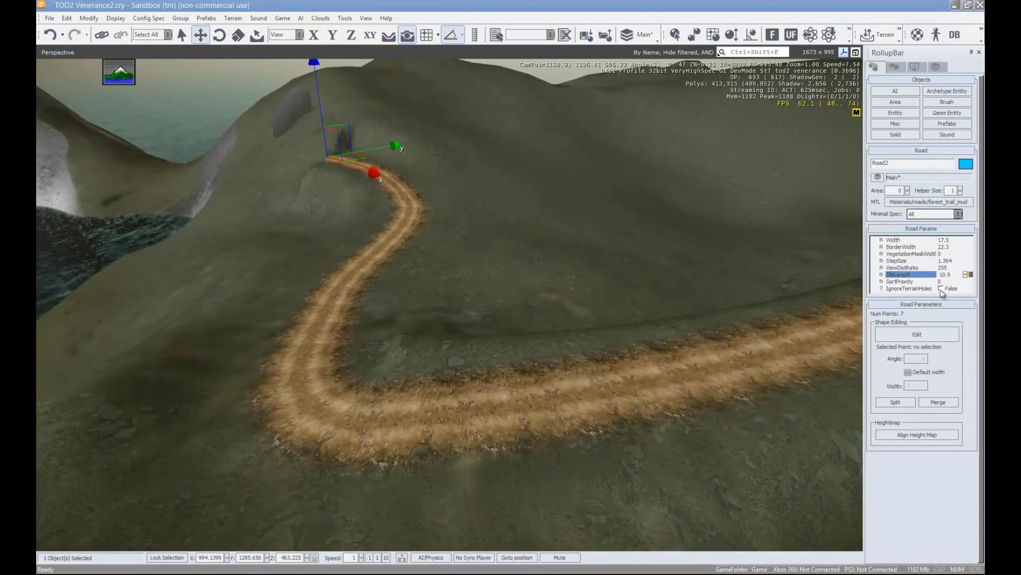
{"action": "key", "text": "w"}
{"action": "right_click_drag", "start_coordinate": [741, 330], "coordinate": [729, 356]}
{"action": "key", "text": "w"}
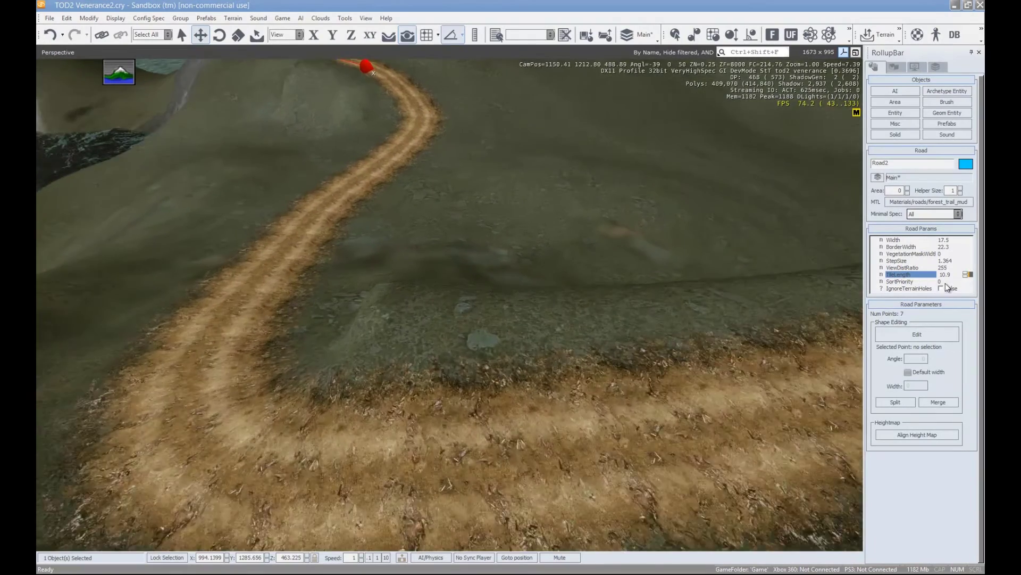
{"action": "left_click", "coordinate": [943, 289]}
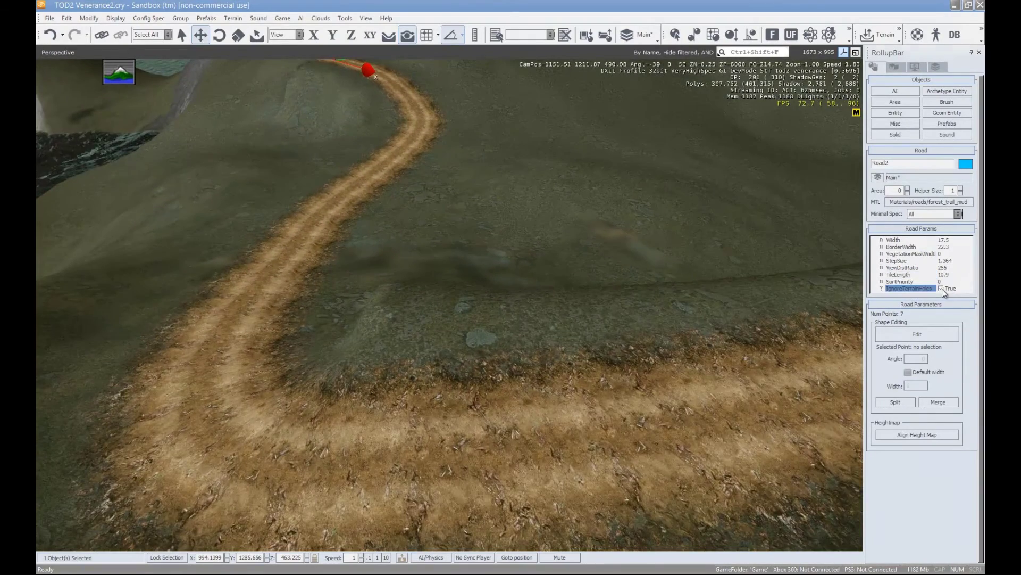
Step: Try a VegetationMaskWidth of 6.8 on the road
{"action": "right_click_drag", "start_coordinate": [745, 349], "coordinate": [589, 371]}
{"action": "key", "text": "s"}
{"action": "key", "text": "d"}
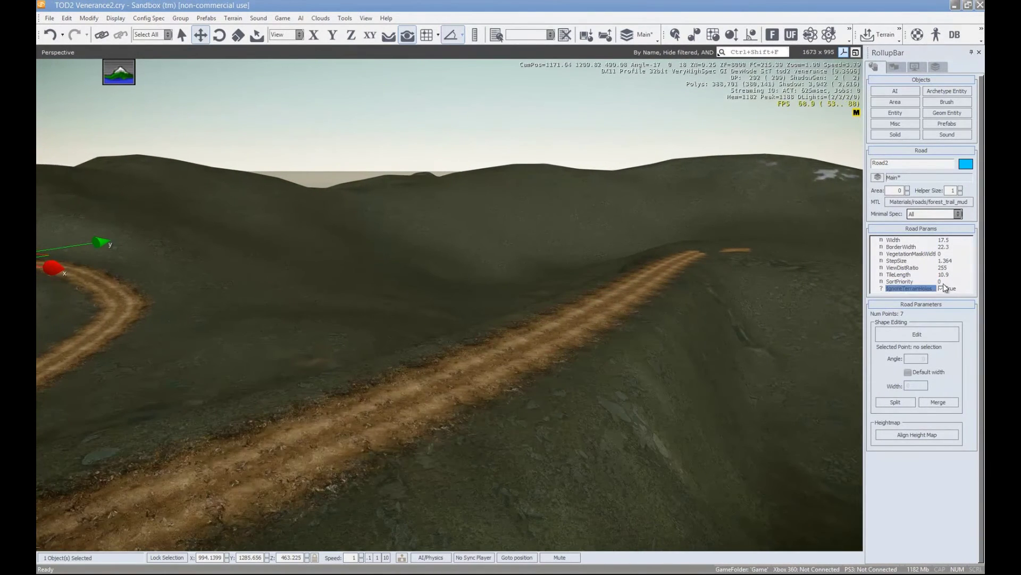
{"action": "left_click", "coordinate": [947, 254]}
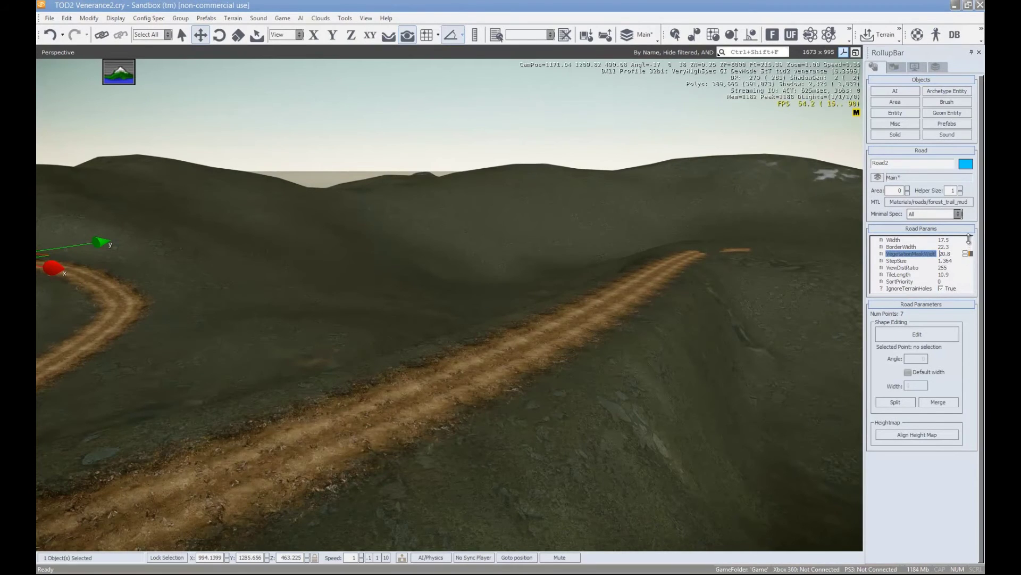
Step: Examine the surrounding hills and distant vegetation, and return to the road's long straight section
{"action": "right_click_drag", "start_coordinate": [540, 389], "coordinate": [583, 372]}
{"action": "key", "text": "a"}
{"action": "key", "text": "s"}
{"action": "key", "text": "d"}
{"action": "right_click_drag", "start_coordinate": [608, 260], "coordinate": [607, 260]}
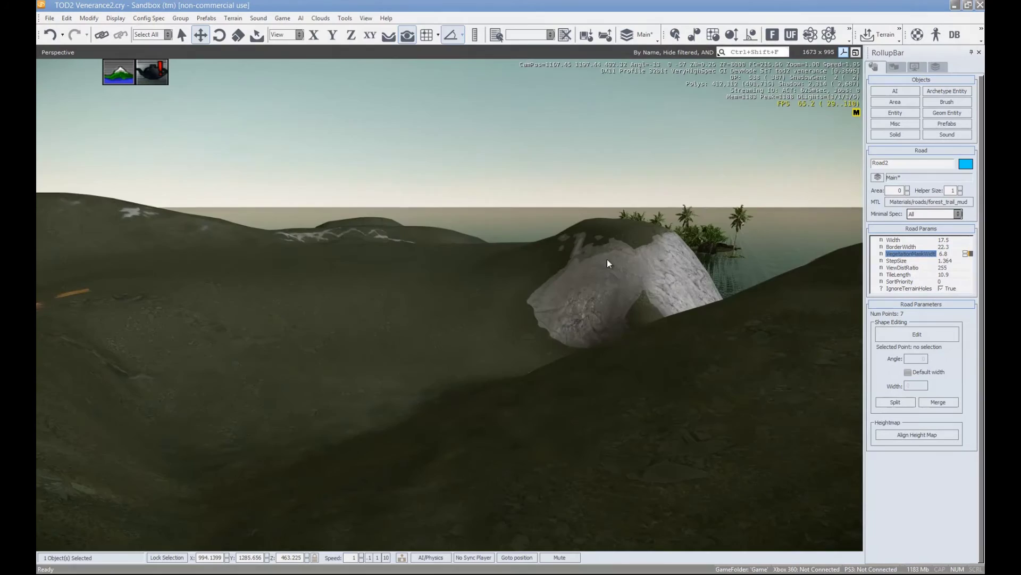
{"action": "right_click_drag", "start_coordinate": [375, 466], "coordinate": [357, 412]}
{"action": "mouse_move", "coordinate": [517, 321]}
{"action": "right_mouse_down"}
{"action": "mouse_move", "coordinate": [351, 284]}
{"action": "mouse_move", "coordinate": [524, 270]}
{"action": "mouse_move", "coordinate": [518, 322]}
{"action": "right_mouse_up"}
{"action": "key", "text": "w"}
{"action": "mouse_move", "coordinate": [698, 368]}
{"action": "right_mouse_down"}
{"action": "mouse_move", "coordinate": [730, 365]}
{"action": "mouse_move", "coordinate": [698, 368]}
{"action": "right_mouse_up"}
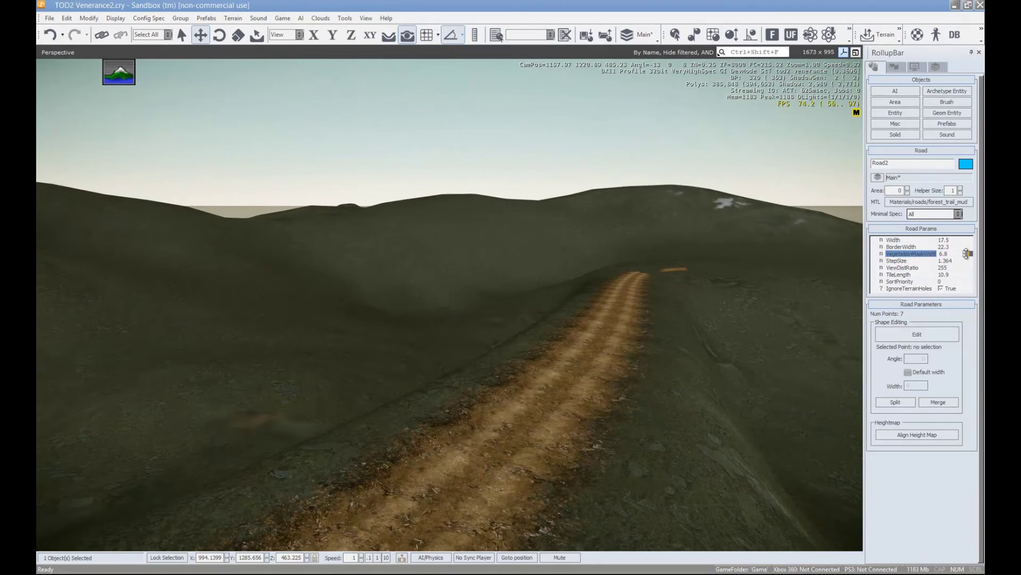
Step: Set the road's VegetationMaskWidth to 22.5
{"action": "right_click_drag", "start_coordinate": [691, 350], "coordinate": [523, 355]}
{"action": "key", "text": "a"}
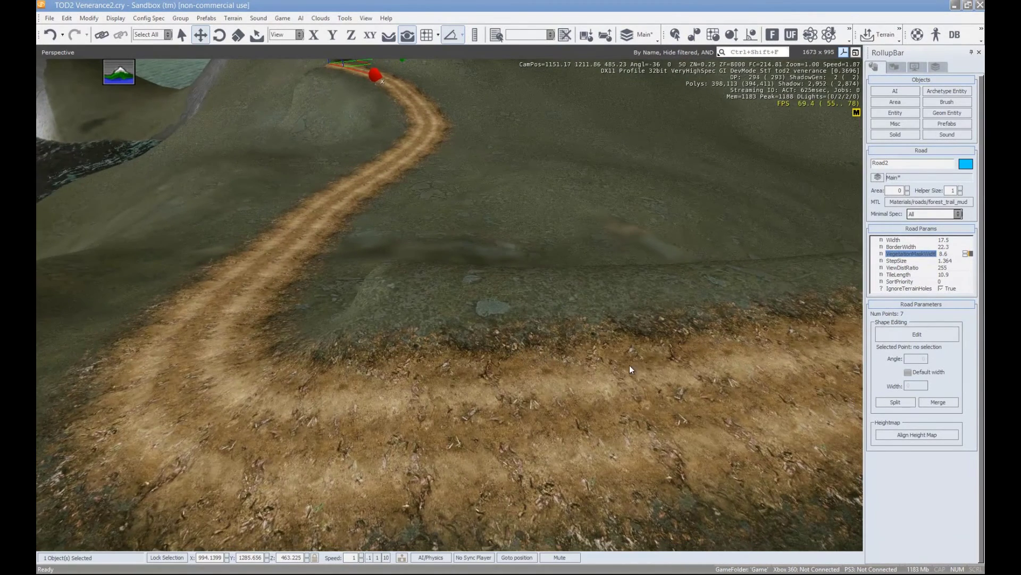
{"action": "key", "text": "s"}
{"action": "key", "text": "d"}
{"action": "right_click_drag", "start_coordinate": [529, 274], "coordinate": [529, 272]}
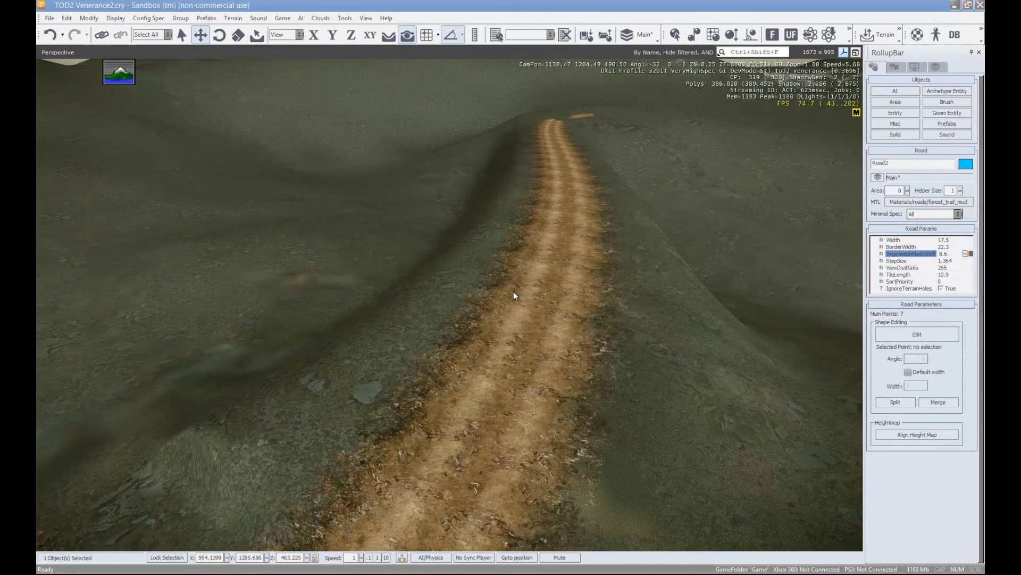
{"action": "left_click", "coordinate": [631, 308]}
{"action": "left_click", "coordinate": [566, 282]}
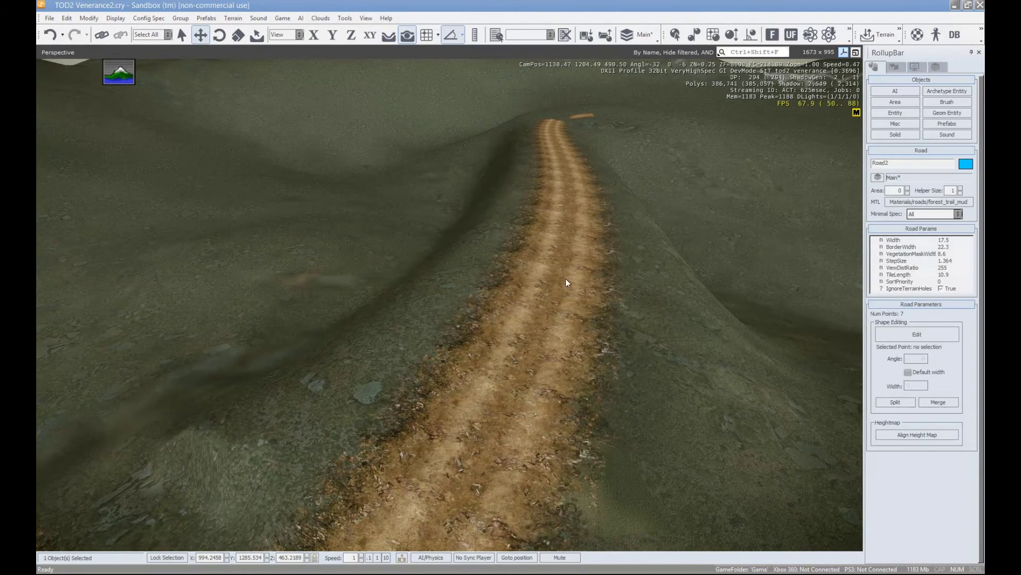
{"action": "left_click", "coordinate": [960, 255]}
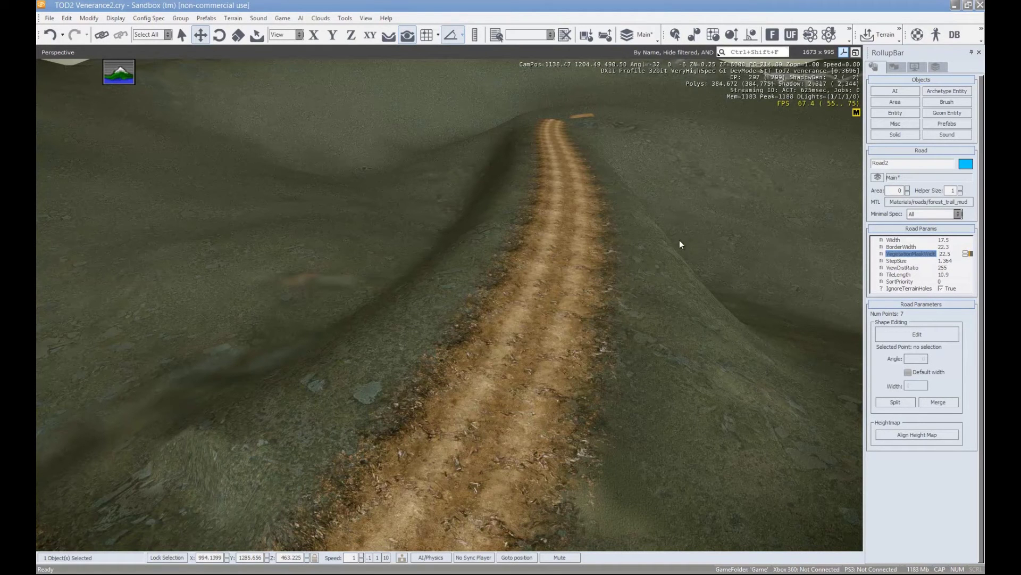
Step: Deselect the road, turn the viewport helpers back on and select the road again
{"action": "left_click", "coordinate": [569, 243]}
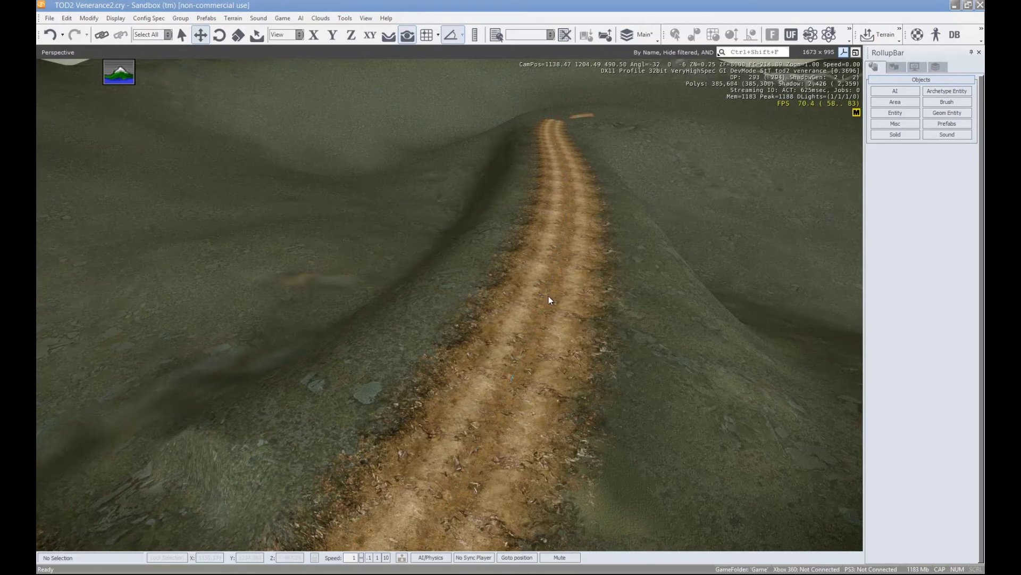
{"action": "key", "text": "shift+space"}
{"action": "left_click", "coordinate": [567, 116]}
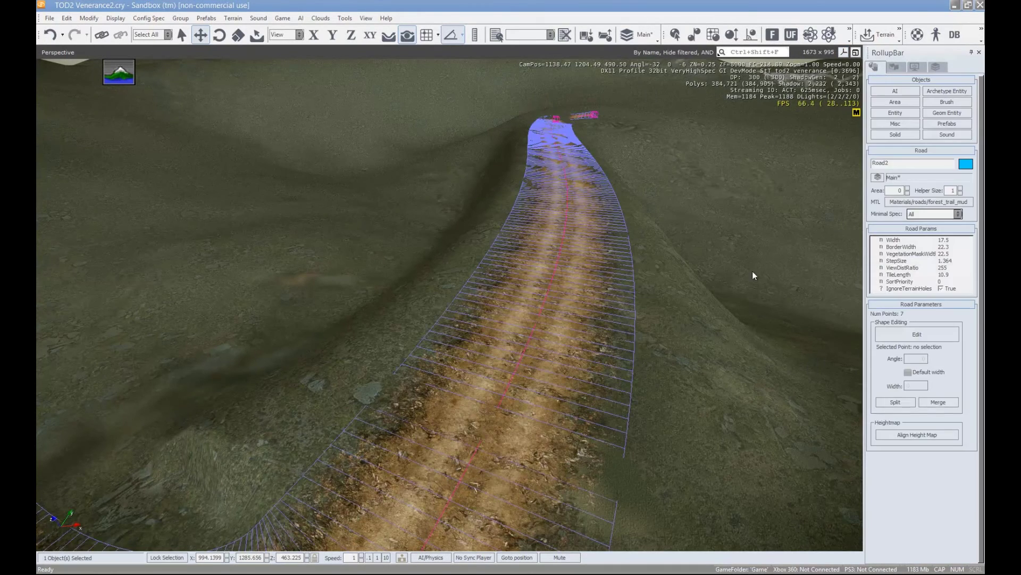
Step: Examine the selected road's spline, border outline and bends from several angles
{"action": "right_click_drag", "start_coordinate": [675, 295], "coordinate": [675, 295]}
{"action": "key", "text": "s"}
{"action": "key", "text": "a"}
{"action": "key", "text": "w"}
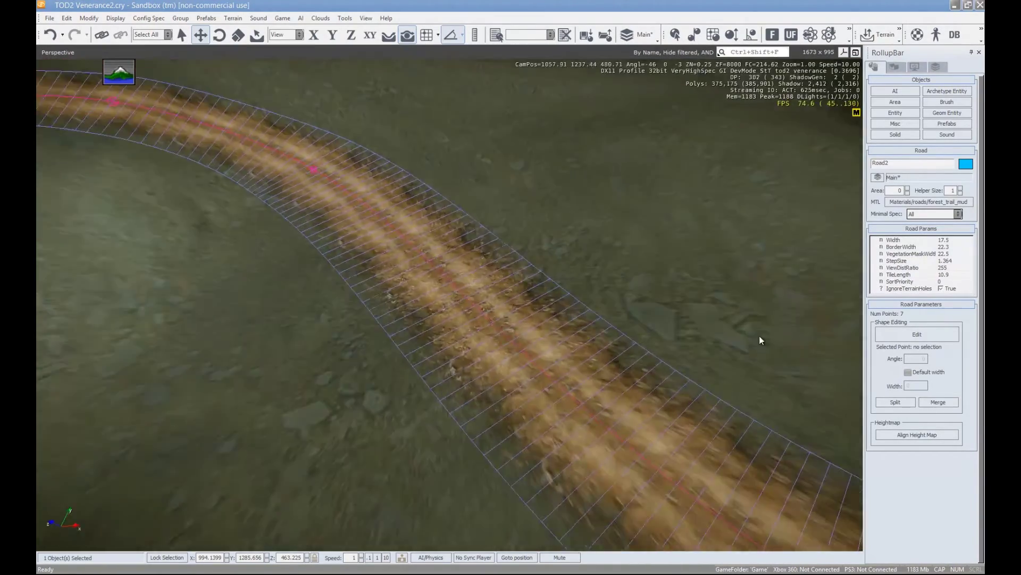
{"action": "right_click_drag", "start_coordinate": [759, 337], "coordinate": [426, 468]}
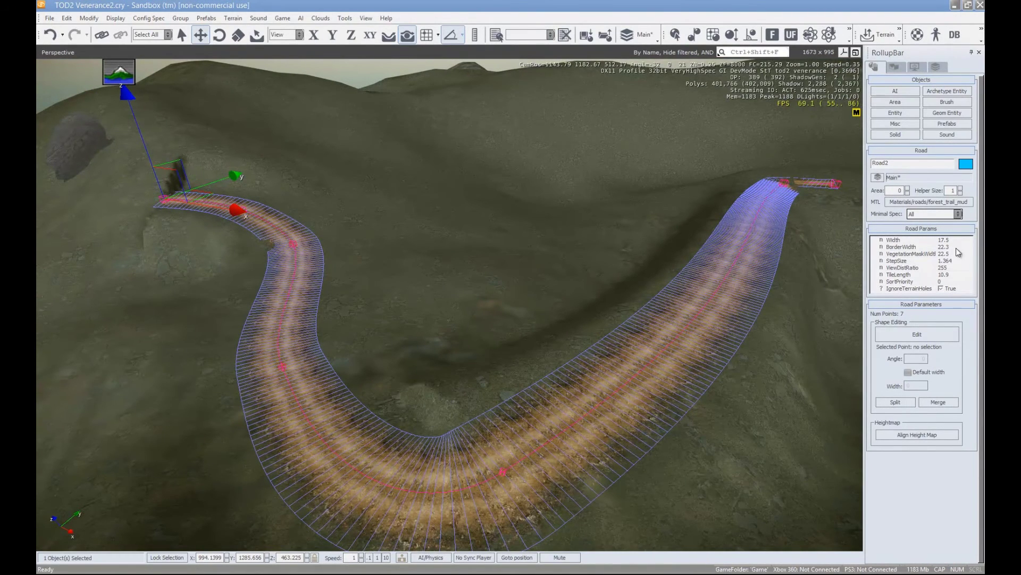
{"action": "right_click_drag", "start_coordinate": [500, 351], "coordinate": [512, 360]}
{"action": "key", "text": "d"}
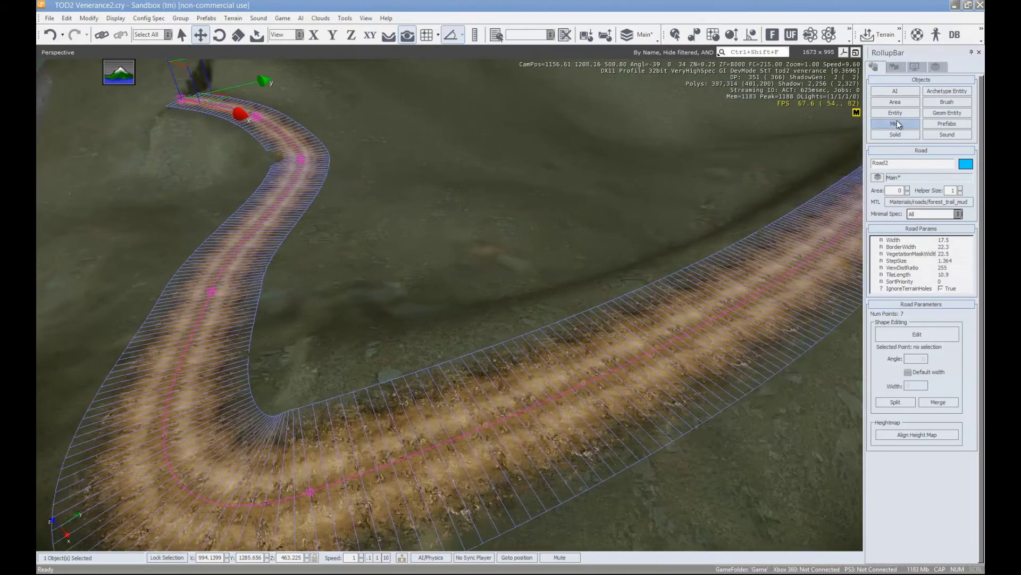
Step: Create a straight two-point River object on the slope beside the dirt road and align the height map to it
{"action": "left_click", "coordinate": [904, 124]}
{"action": "key", "text": "s"}
{"action": "right_click_drag", "start_coordinate": [695, 394], "coordinate": [770, 304]}
{"action": "key", "text": "d"}
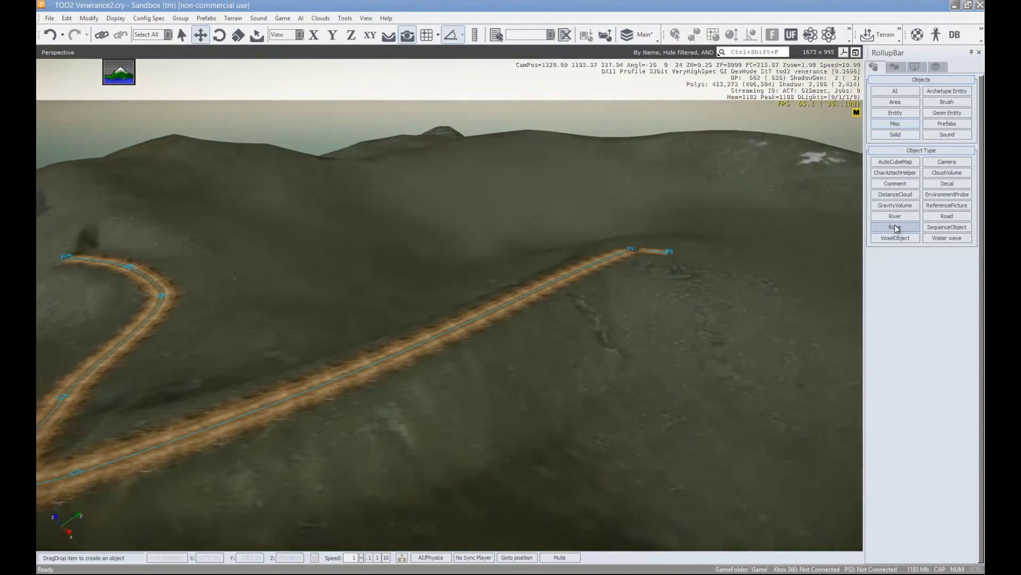
{"action": "key", "text": "w"}
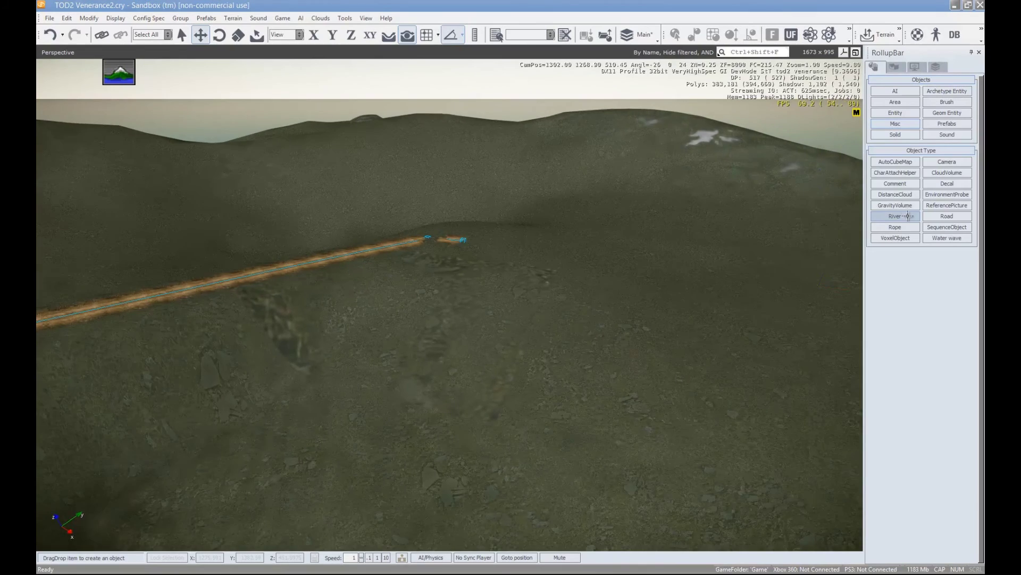
{"action": "left_click", "coordinate": [896, 215]}
{"action": "right_click_drag", "start_coordinate": [778, 282], "coordinate": [618, 333]}
{"action": "left_click", "coordinate": [338, 280]}
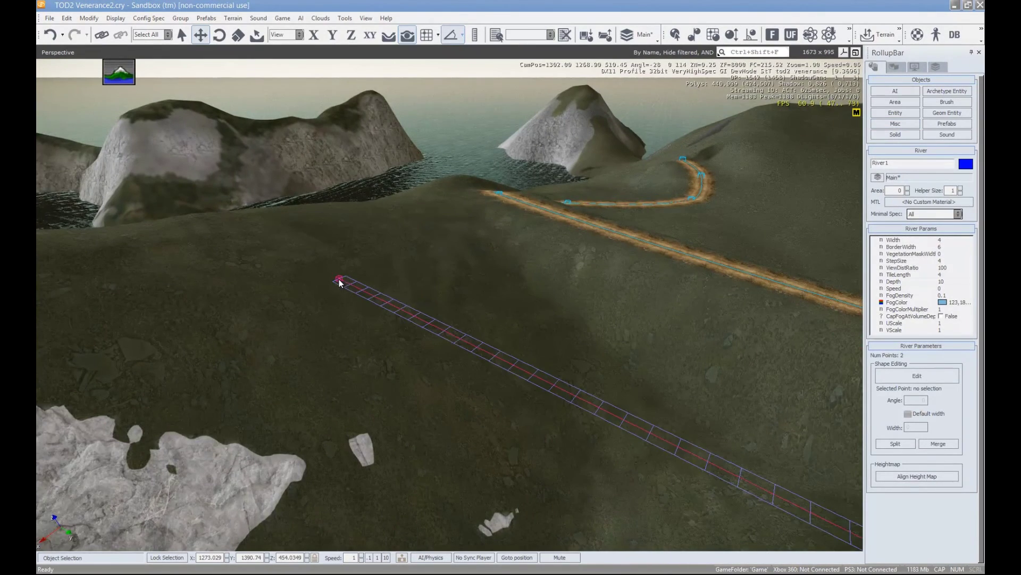
{"action": "right_click_drag", "start_coordinate": [372, 304], "coordinate": [628, 382]}
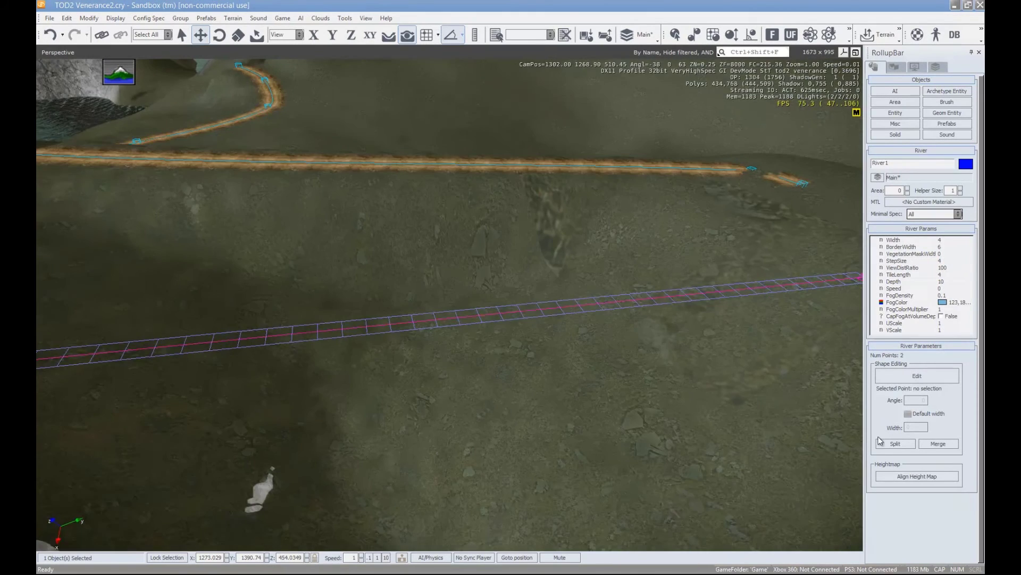
{"action": "left_click", "coordinate": [909, 478]}
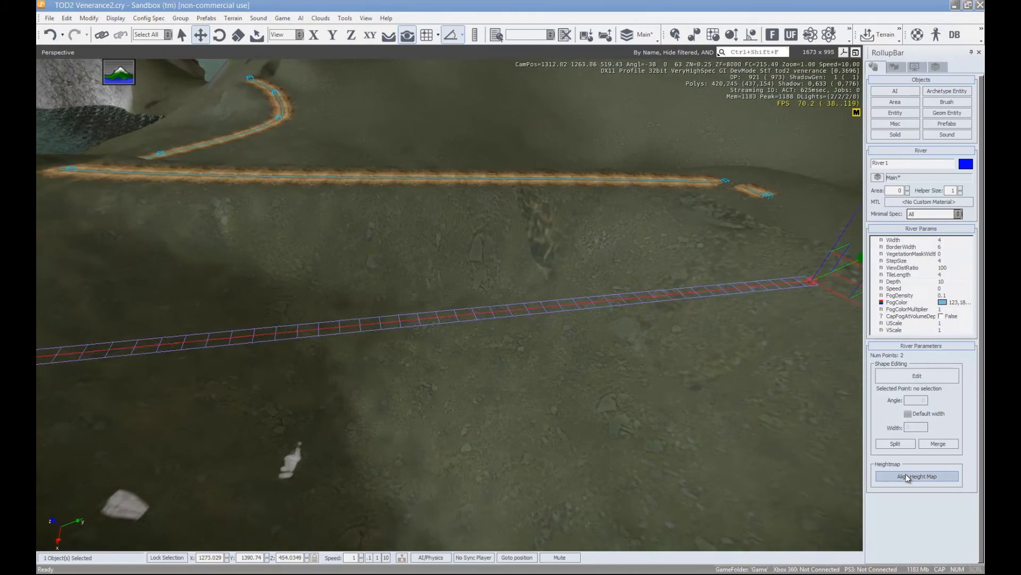
Step: Set the river's Depth to 42.1 and align the height map to it again
{"action": "key", "text": "w"}
{"action": "right_click_drag", "start_coordinate": [511, 372], "coordinate": [860, 304]}
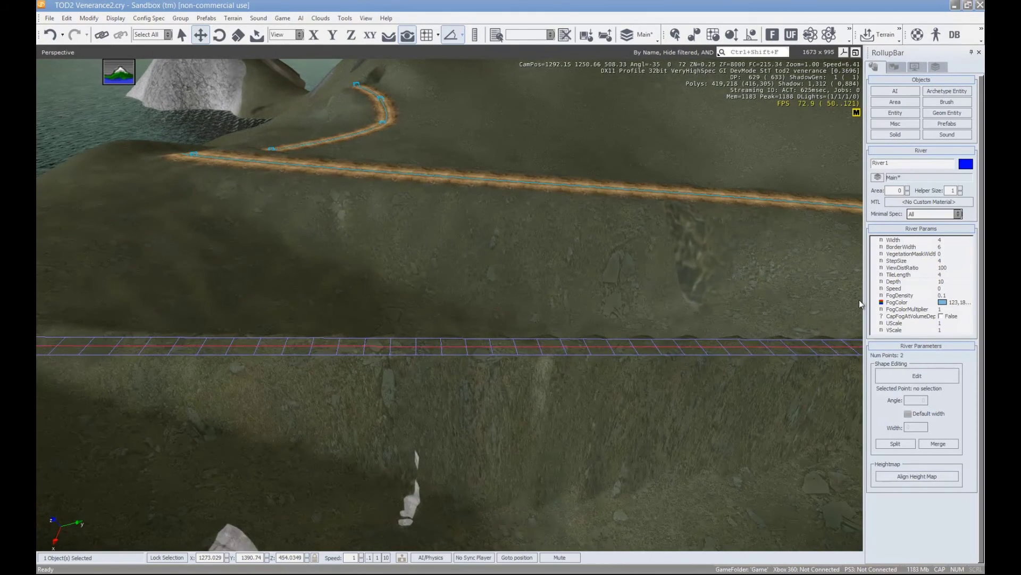
{"action": "left_click", "coordinate": [952, 280]}
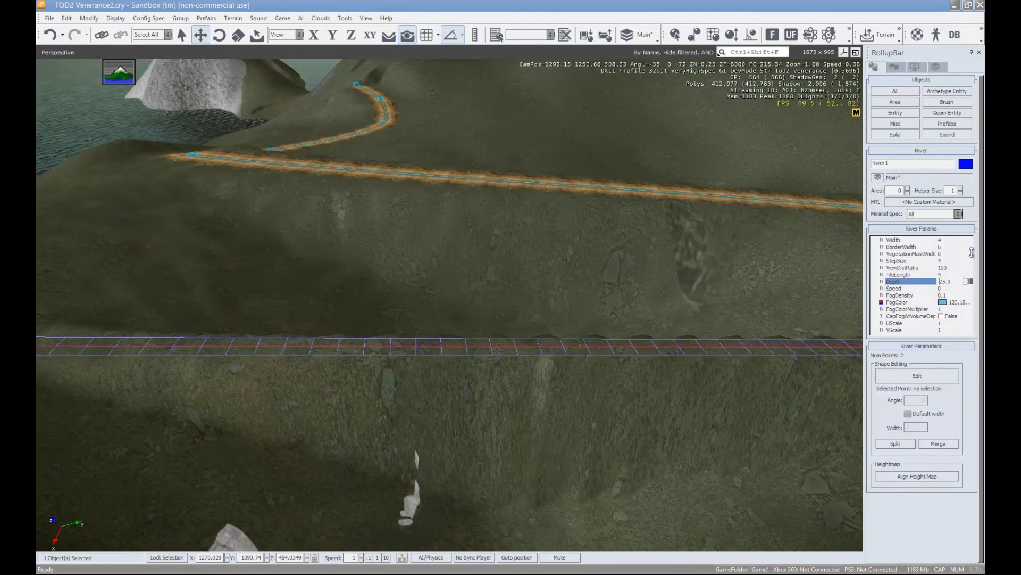
{"action": "left_click", "coordinate": [930, 477]}
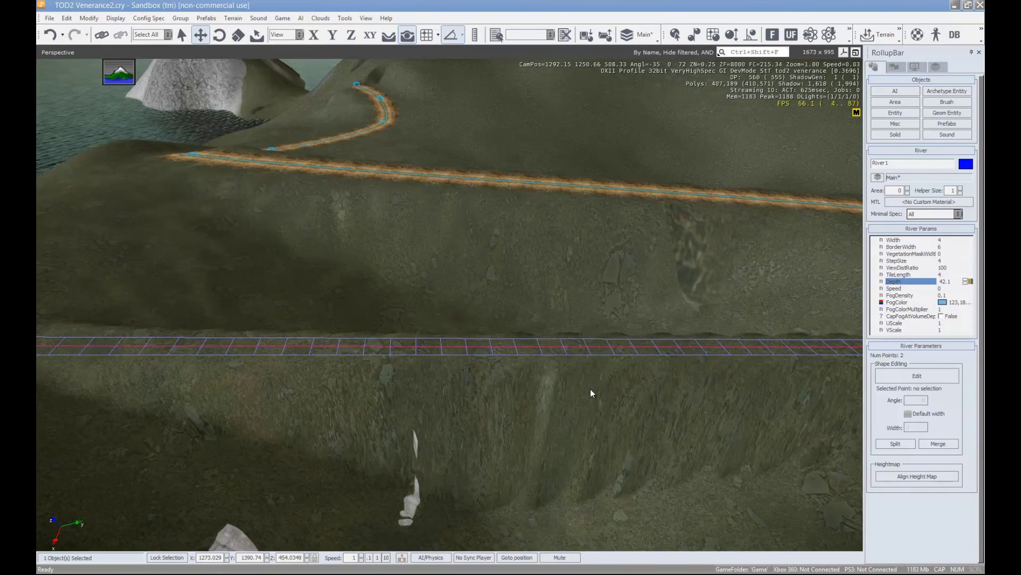
Step: Hide the viewport helpers for a clean overview of the dirt road and the river channel beside it
{"action": "key", "text": "a"}
{"action": "right_click_drag", "start_coordinate": [591, 389], "coordinate": [623, 373]}
{"action": "key", "text": "w"}
{"action": "key", "text": "a"}
{"action": "key", "text": "a"}
{"action": "key", "text": "shift+space"}
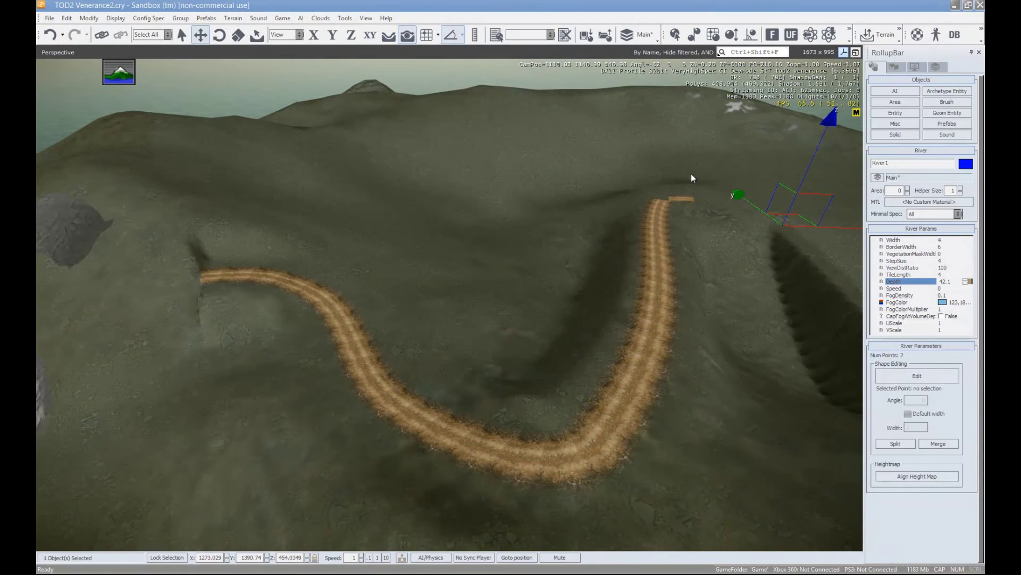